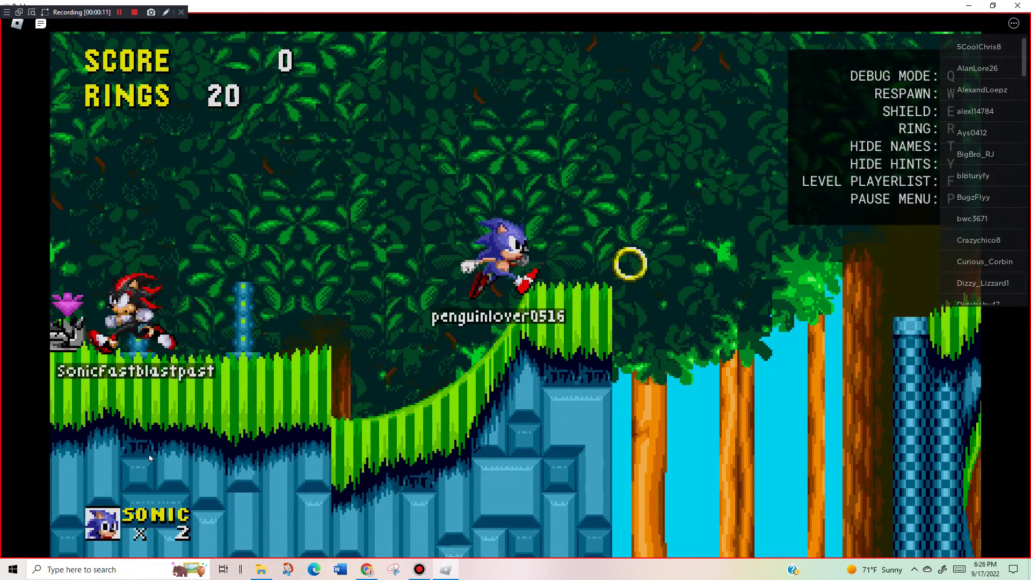
- Open the in-game chat in the forest level to read the other players' messages
{"action": "key", "text": "slash"}
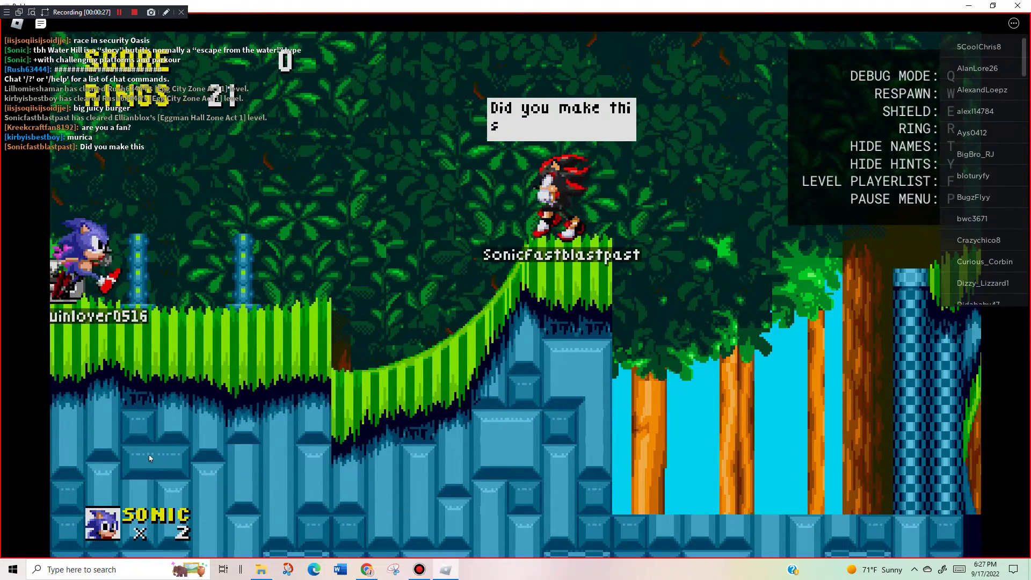
{"action": "type", "text": "yes"}
- Reply 'yes' in chat, then ask 'are you a fan?' and 'of my yt'
{"action": "key", "text": "Return"}
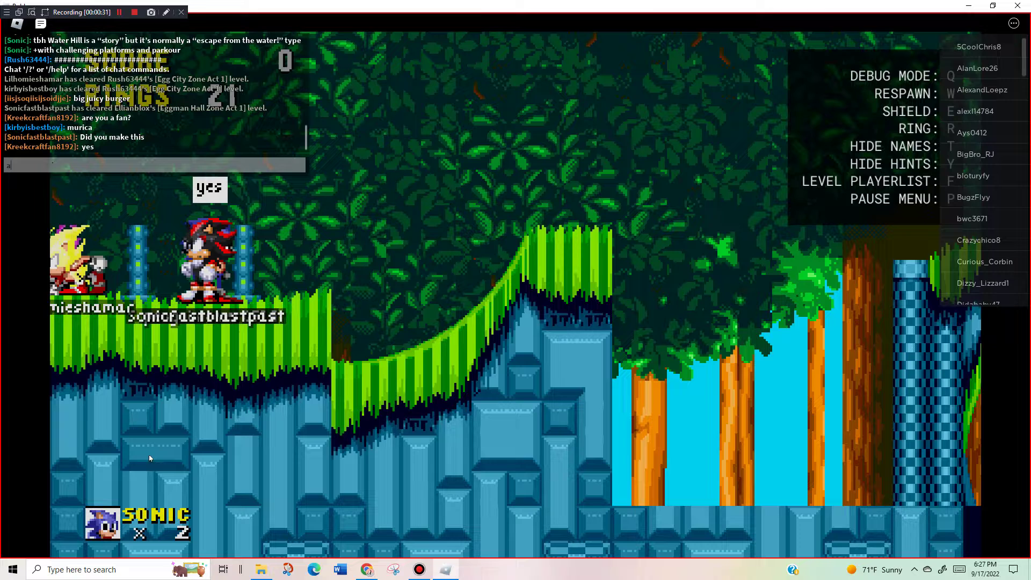
{"action": "type", "text": "ou a fri"}
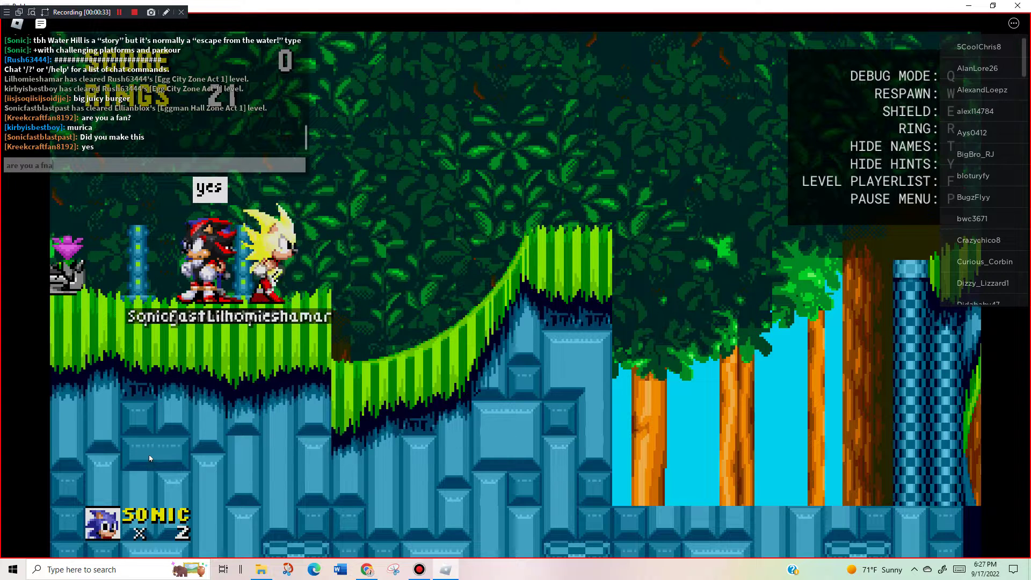
{"action": "key", "text": "Return"}
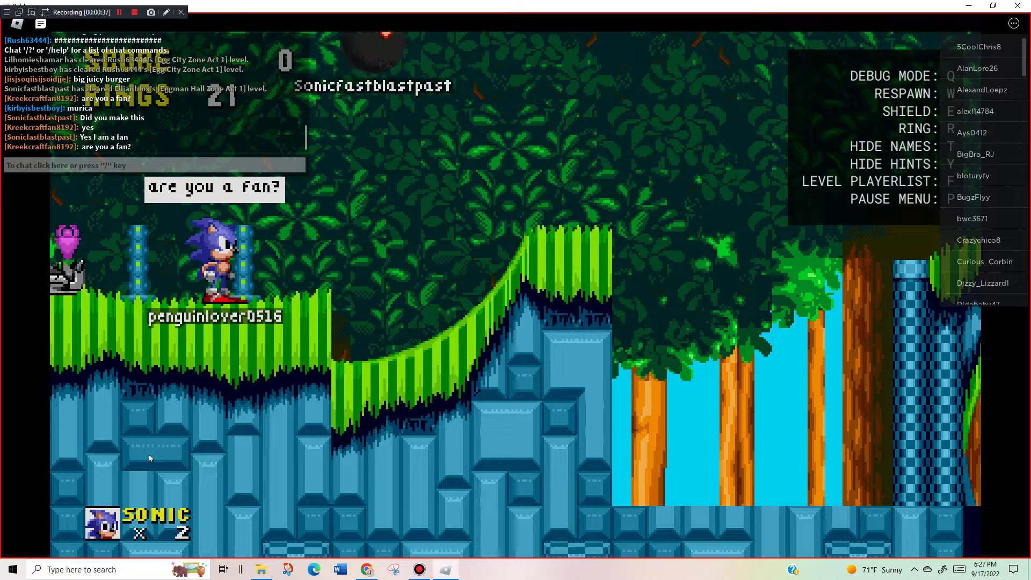
{"action": "key", "text": "slash"}
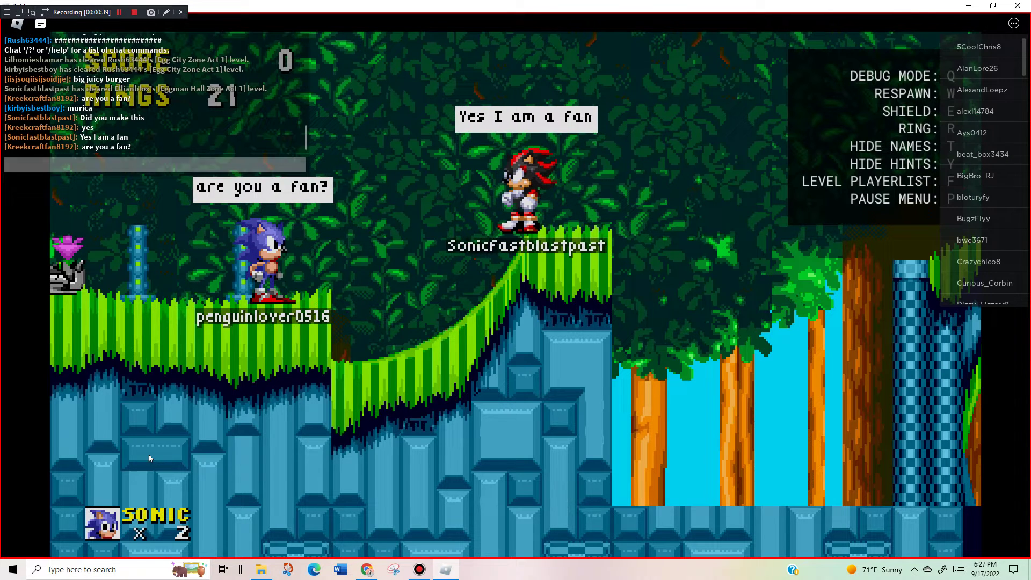
{"action": "left_click", "coordinate": [155, 165]}
{"action": "type", "text": "ofmy yt c"}
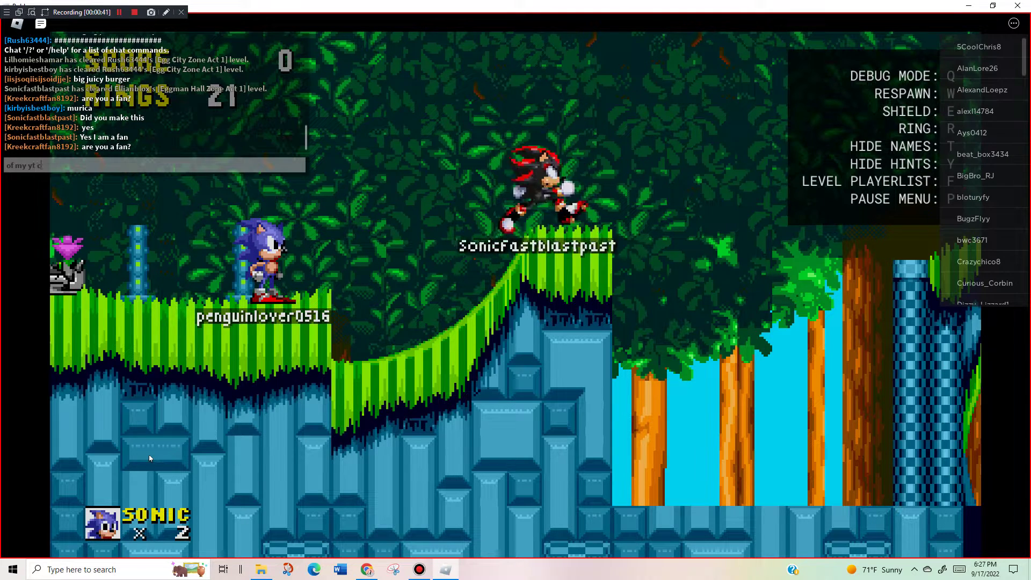
{"action": "key", "text": "space"}
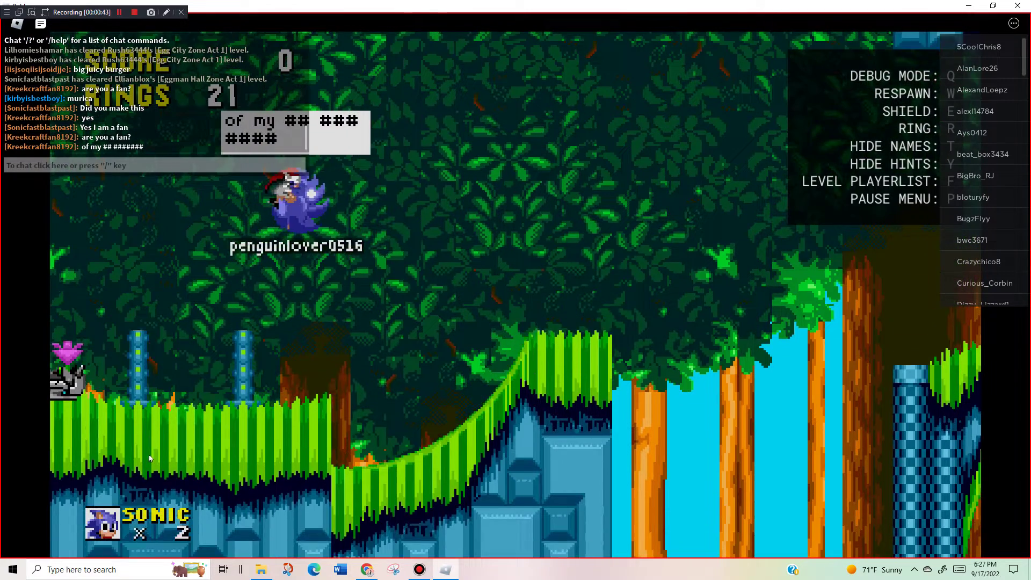
{"action": "key", "text": "Right"}
{"action": "key", "text": "Return"}
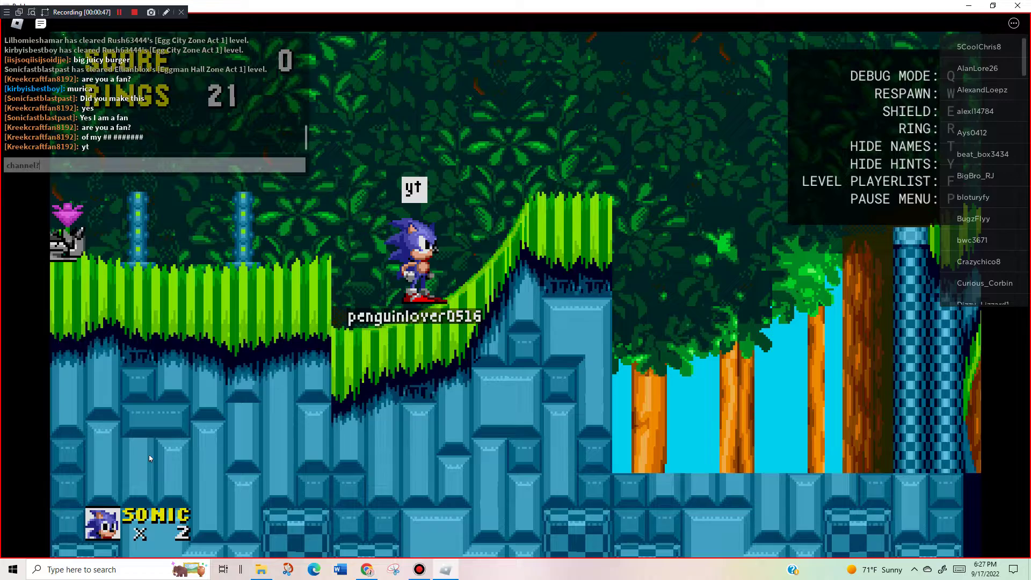
{"action": "key", "text": "Return"}
- Run Sonic back and forth over the slope, jumping each time
{"action": "key", "text": "space"}
{"action": "key", "text": "Left"}
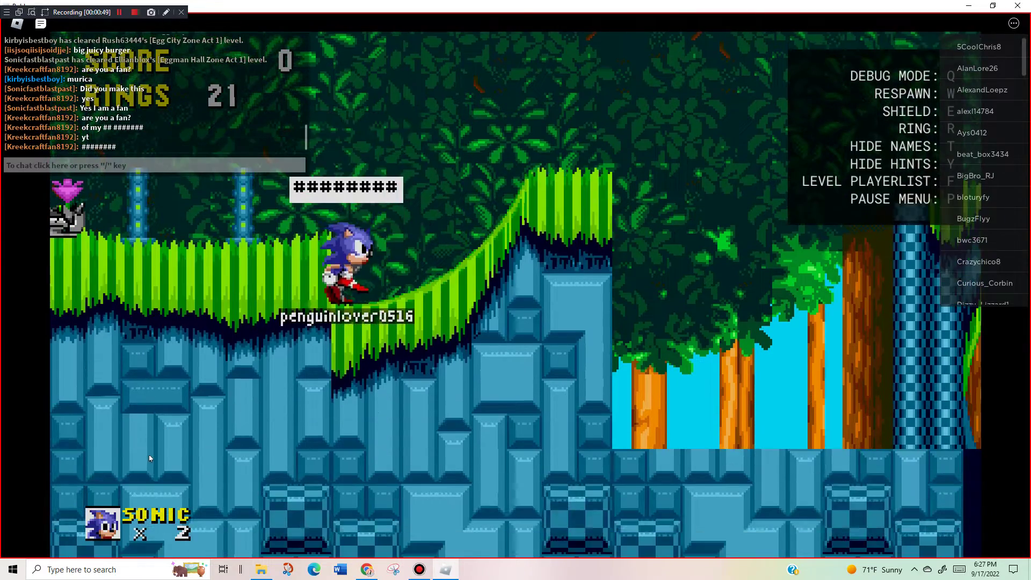
{"action": "key", "text": "Right"}
{"action": "key", "text": "space"}
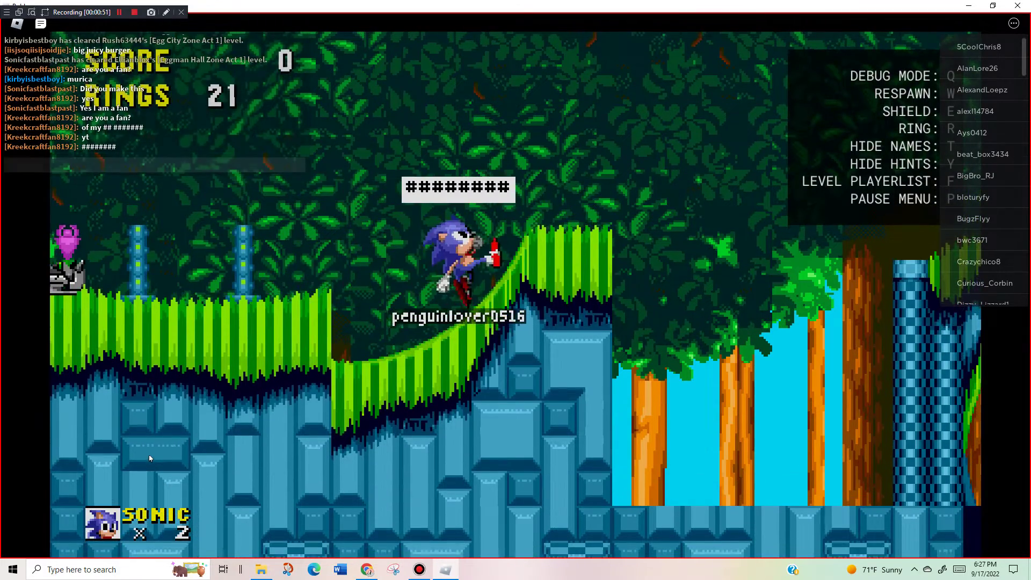
{"action": "key", "text": "Left"}
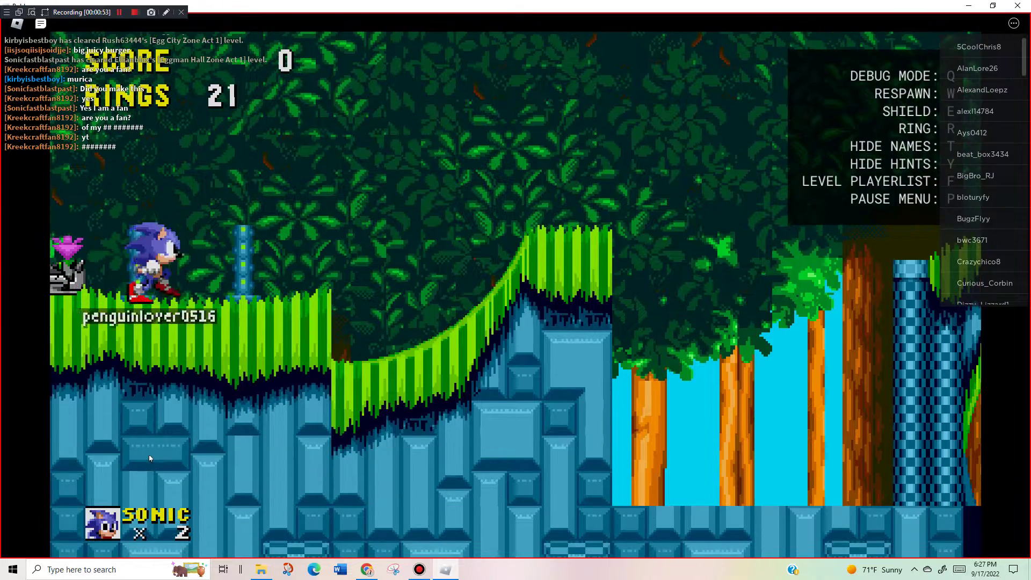
{"action": "key", "text": "Right"}
{"action": "key", "text": "space"}
{"action": "key", "text": "Left"}
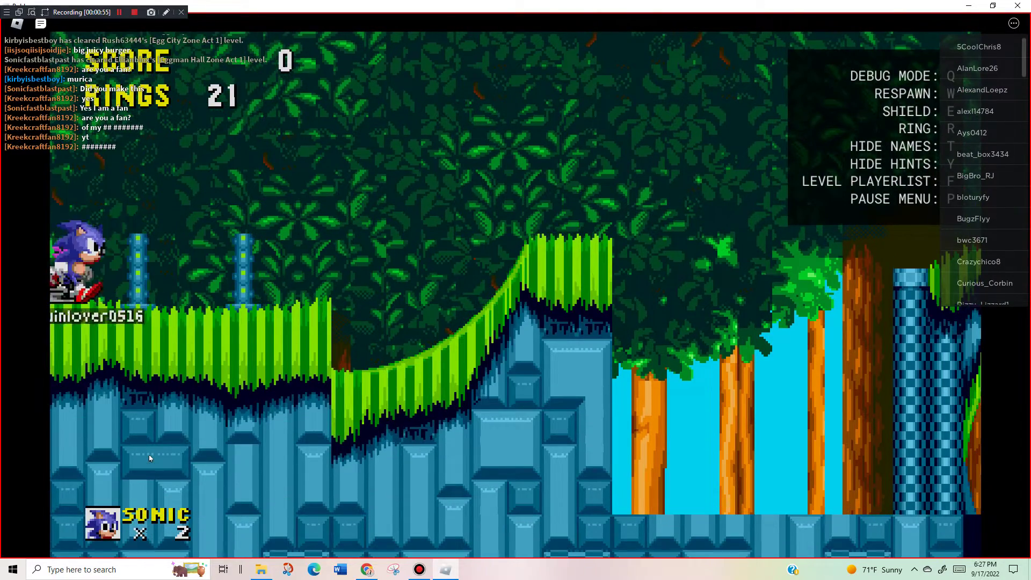
- Keep spin-jumping Sonic over the slope while sending a '?' chat message
{"action": "key", "text": "slash"}
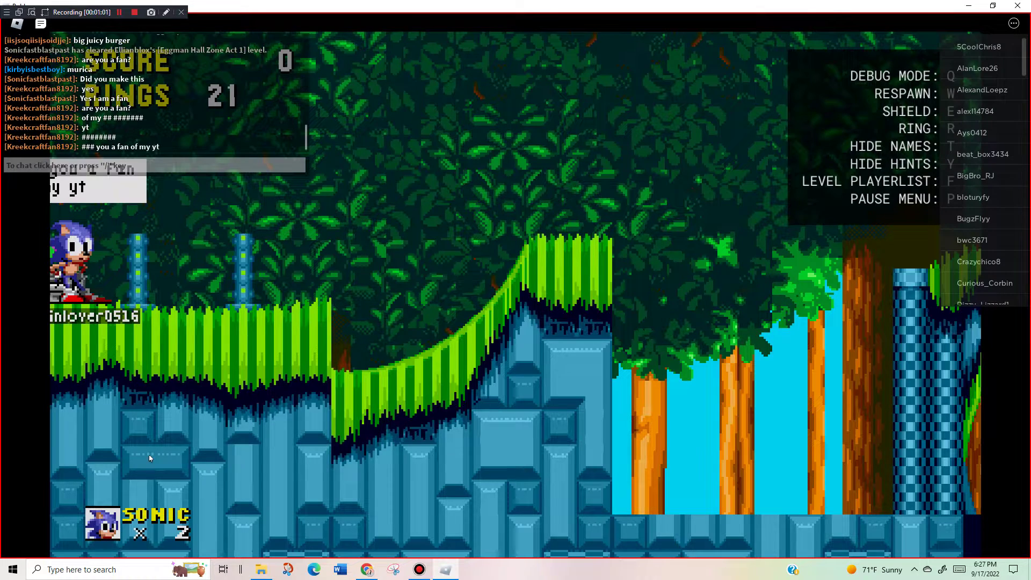
{"action": "key", "text": "Right"}
{"action": "key", "text": "space"}
{"action": "key", "text": "Left"}
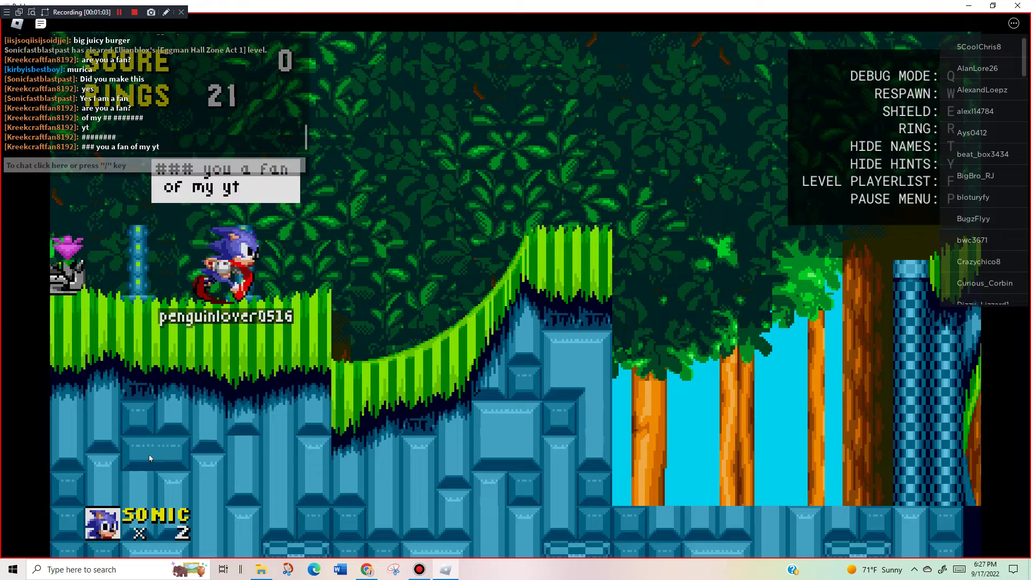
{"action": "key", "text": "Right"}
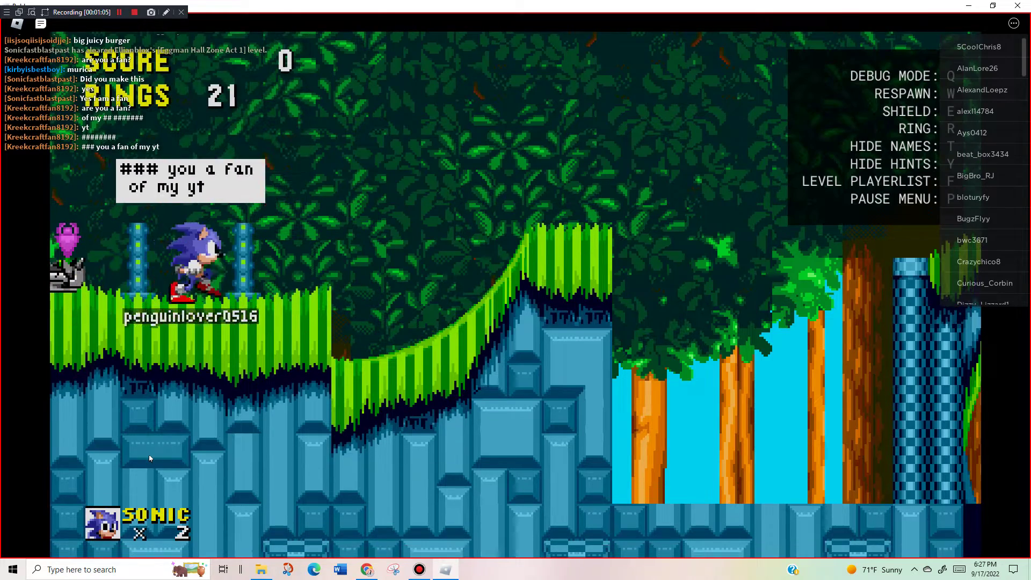
{"action": "key", "text": "space"}
{"action": "key", "text": "Left"}
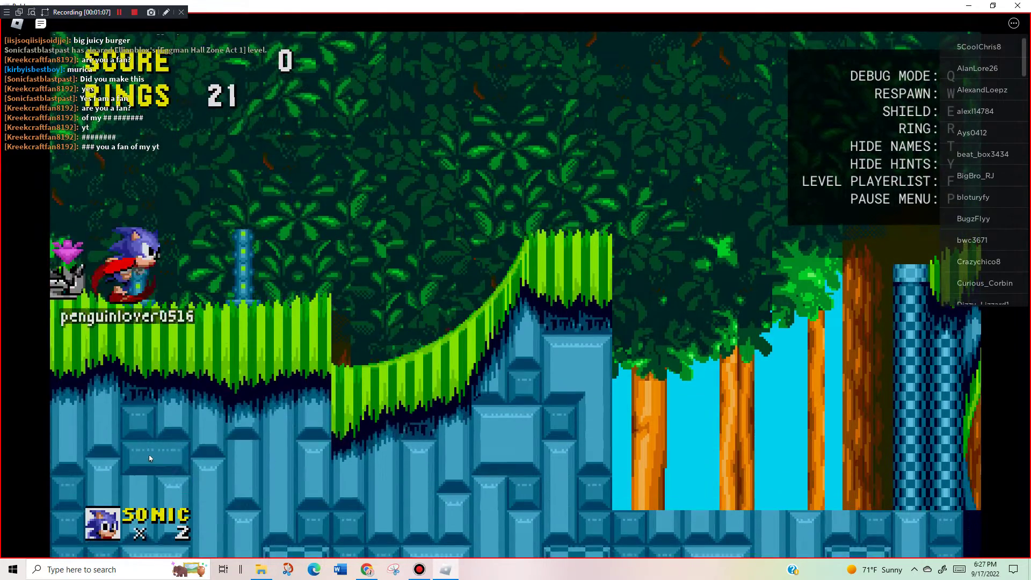
{"action": "key", "text": "slash"}
{"action": "key", "text": "Right"}
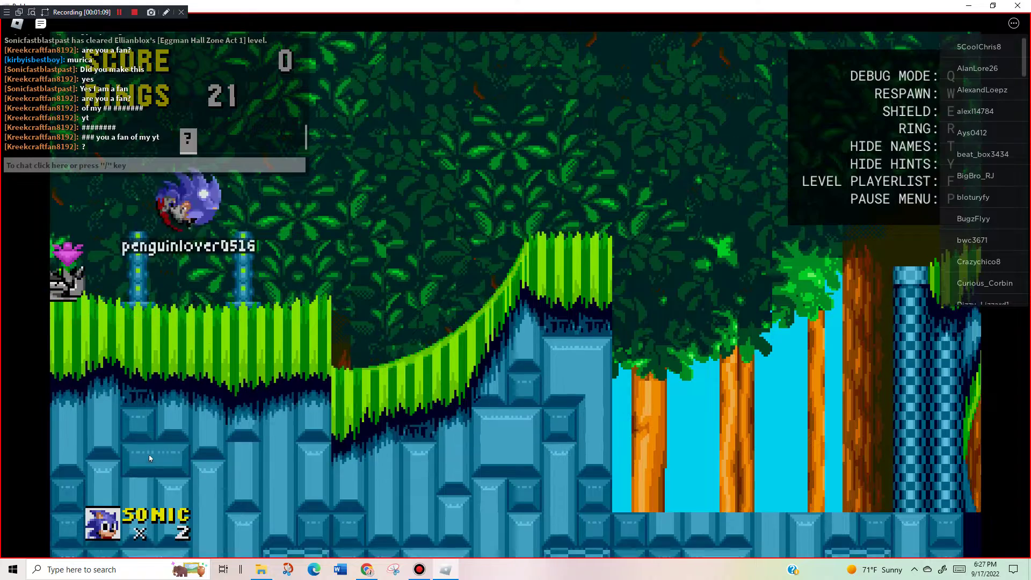
{"action": "key", "text": "space"}
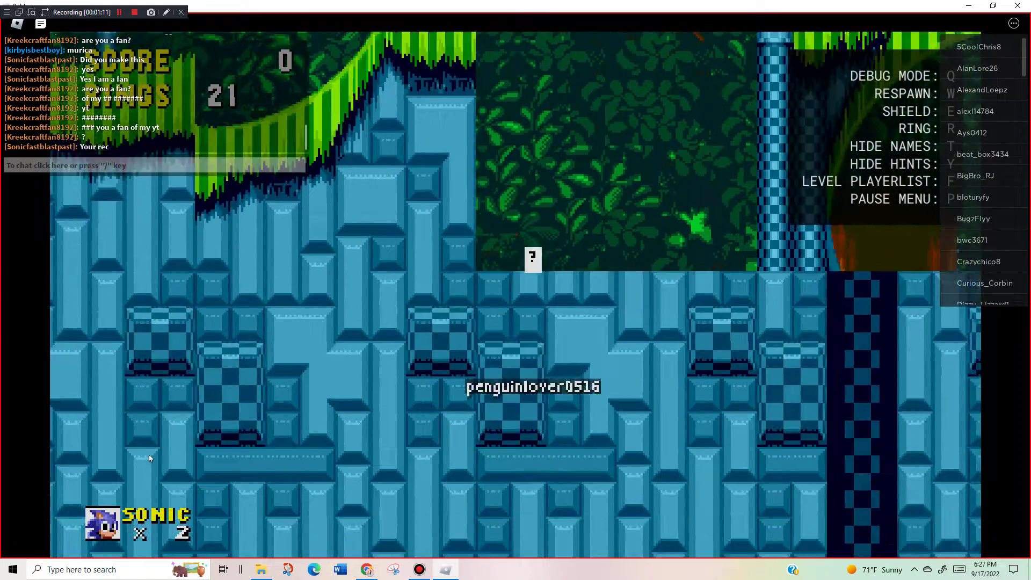
- Choose PLAY CUSTOM LEVELS in the level select to list the server custom levels
{"action": "key", "text": "slash"}
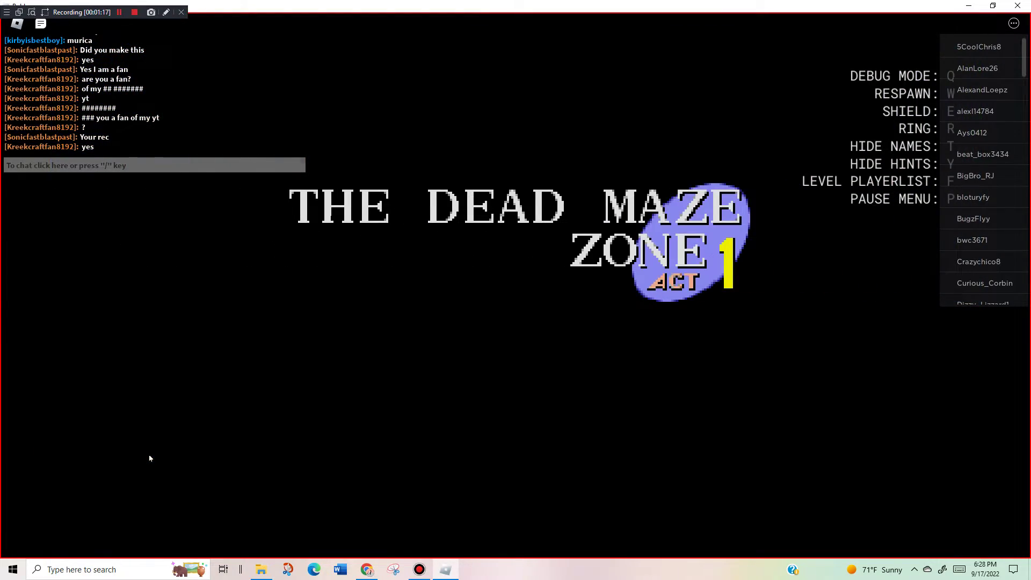
{"action": "key", "text": "d"}
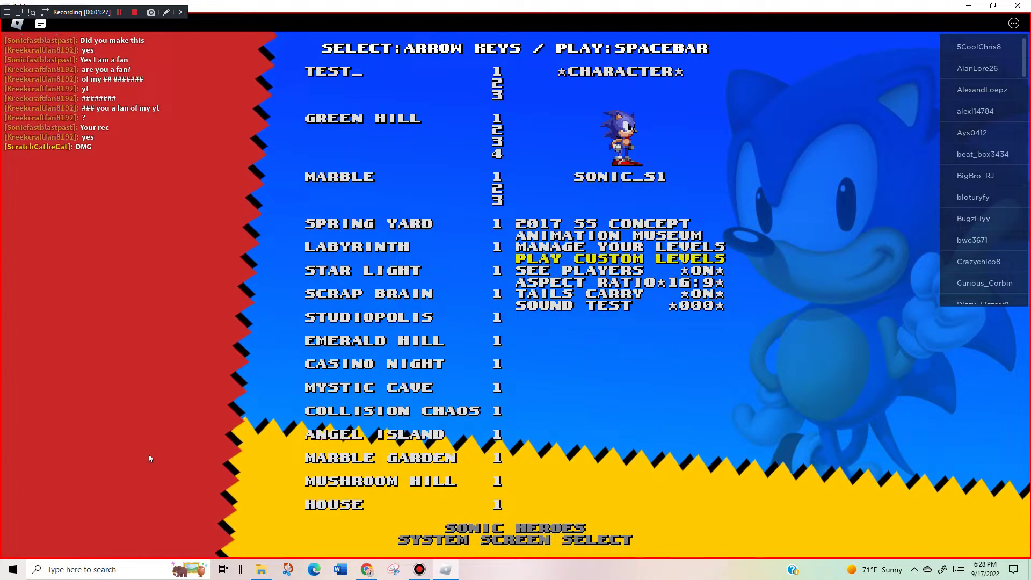
{"action": "key", "text": "Down"}
{"action": "key", "text": "Down"}
{"action": "key", "text": "Down"}
{"action": "key", "text": "Up"}
{"action": "key", "text": "space"}
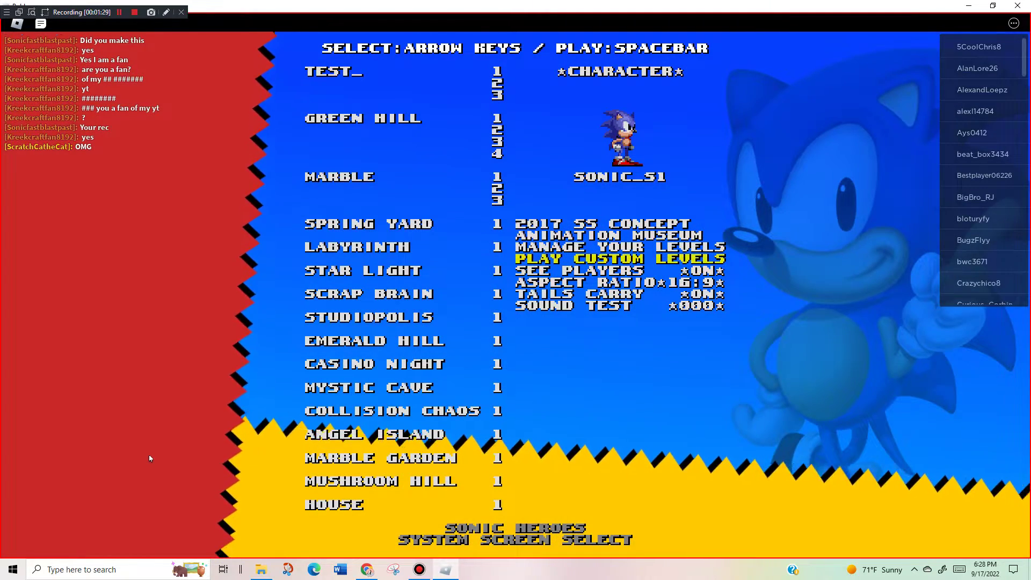
- Pick THE DEAD MAZE ZONE ACT 1 from the list and start it
{"action": "key", "text": "Down"}
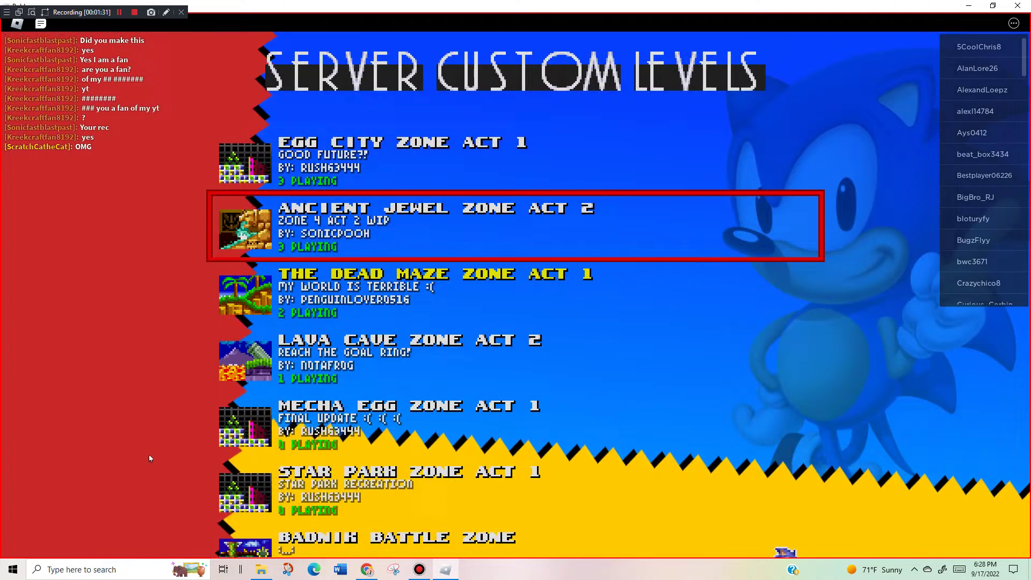
{"action": "key", "text": "Down"}
{"action": "key", "text": "space"}
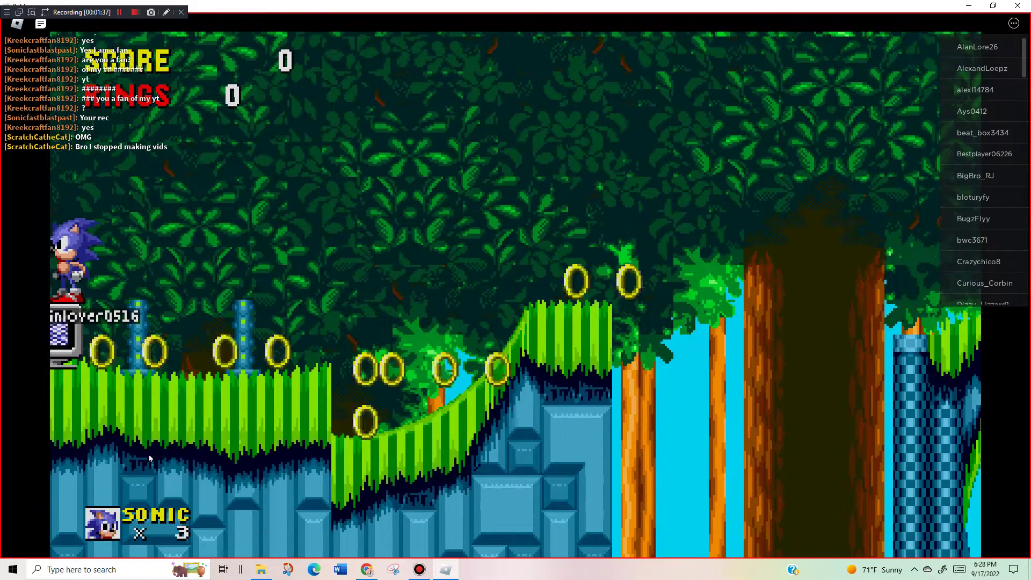
- Send the fan question and 'you watch my vids!?' in chat after briefly checking the browser
{"action": "key", "text": "y"}
{"action": "type", "text": "is anyone here a fan of my y"}
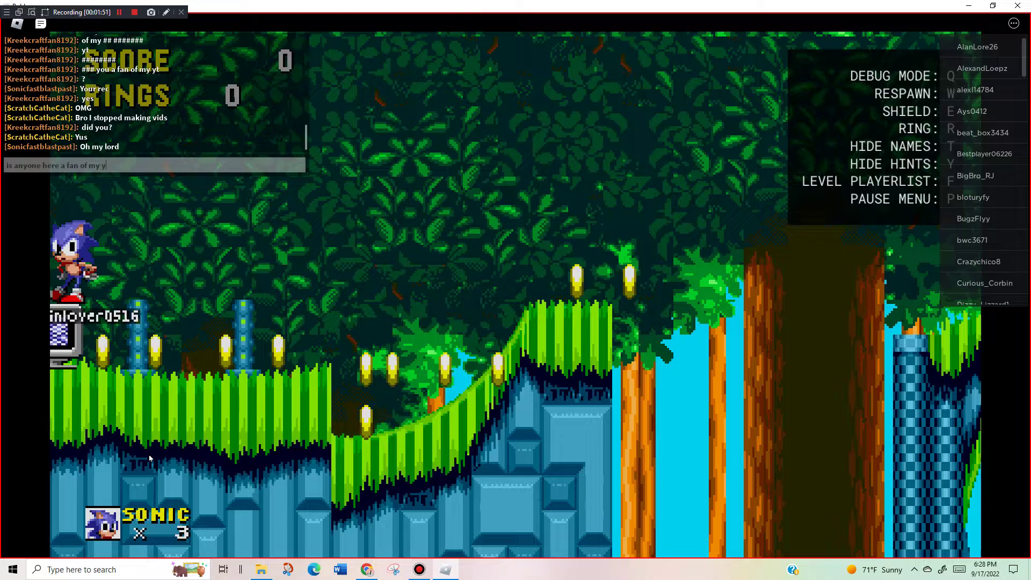
{"action": "type", "text": "t"}
{"action": "key", "text": "Return"}
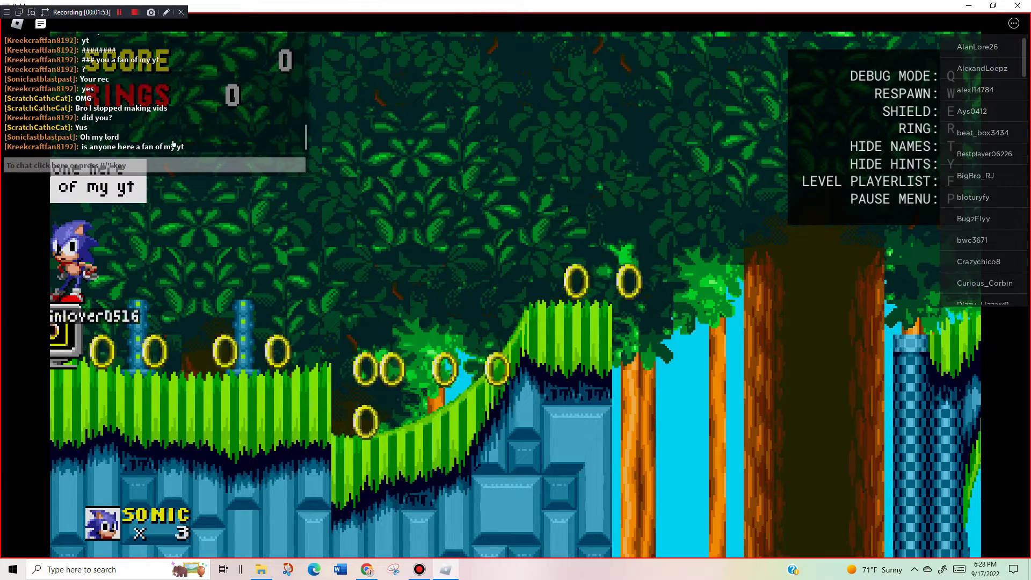
{"action": "left_click", "coordinate": [367, 569]}
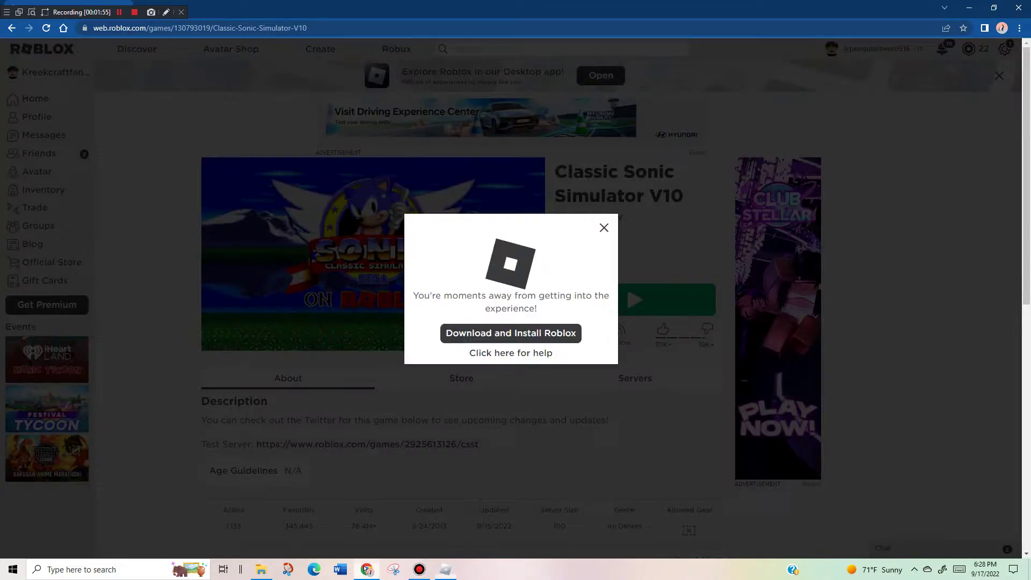
{"action": "left_click", "coordinate": [239, 569]}
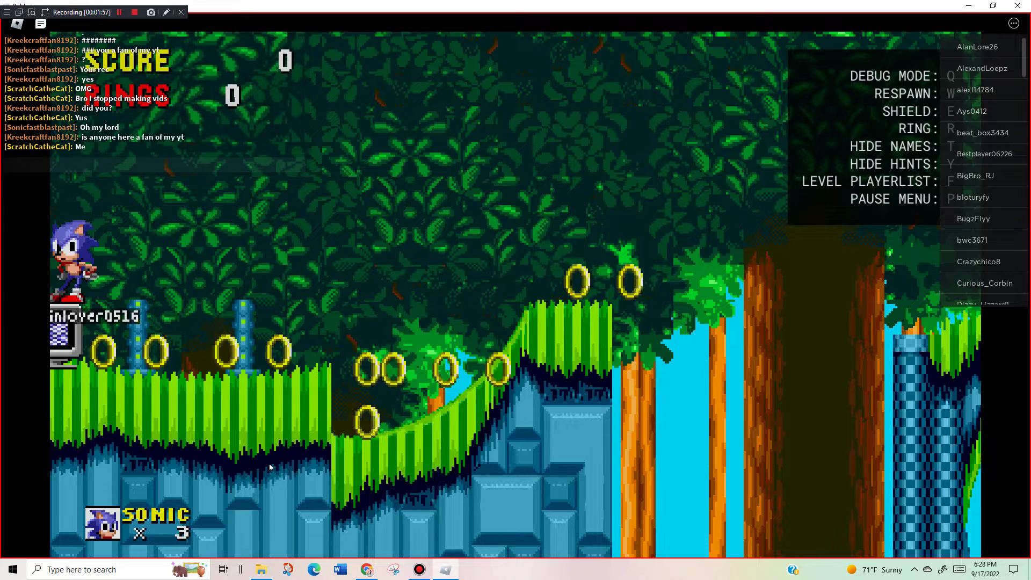
{"action": "key", "text": "slash"}
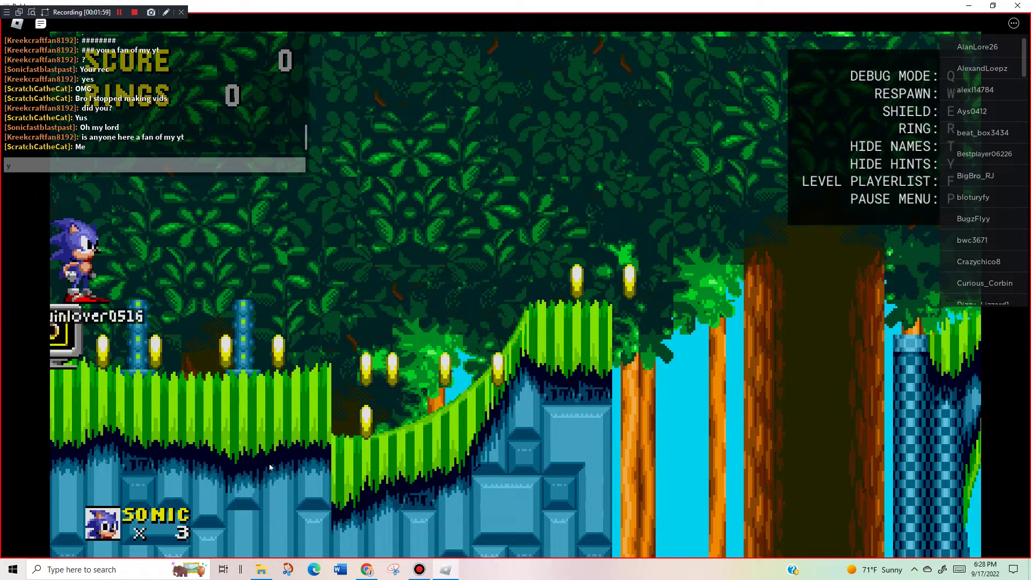
{"action": "type", "text": "ou watch my vid"}
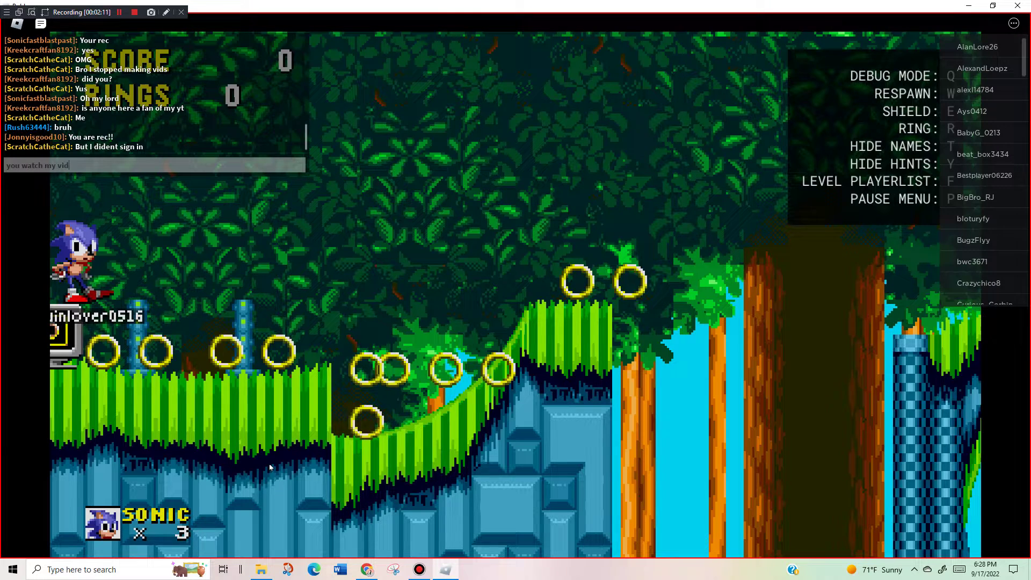
{"action": "key", "text": "Return"}
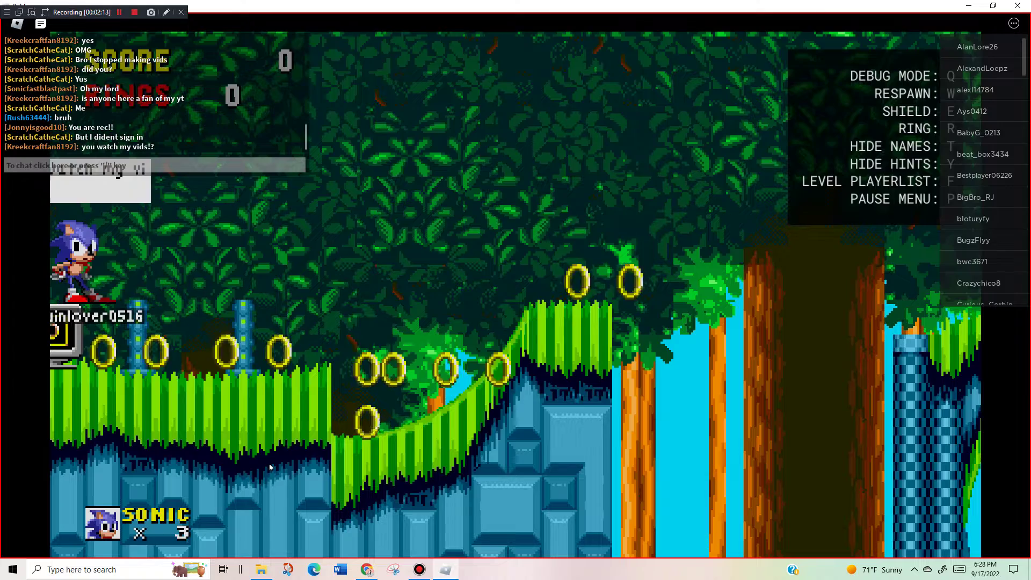
- Run Sonic right up the slope collecting rings and jump onto the upper ledge
{"action": "key", "text": "Right"}
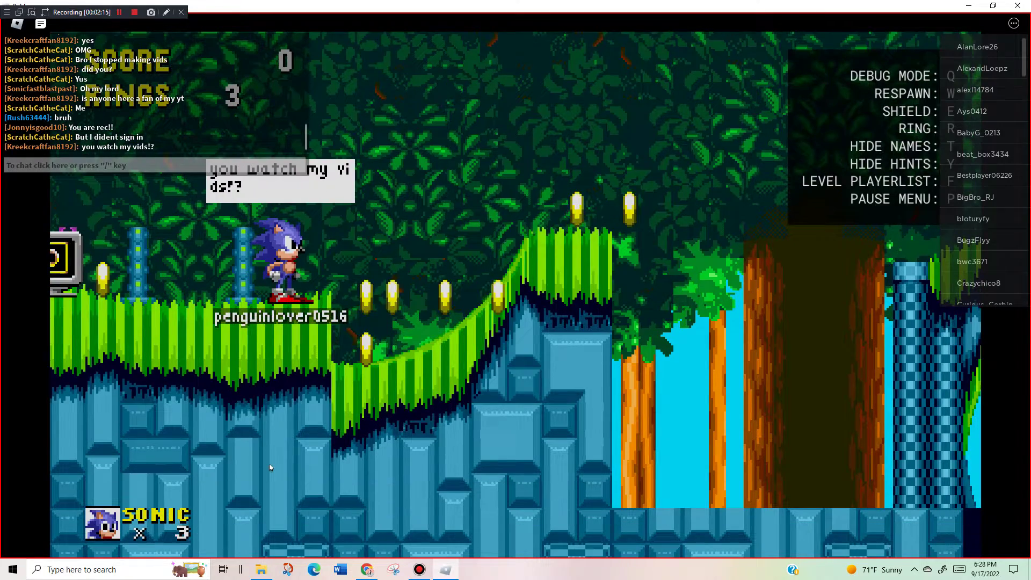
{"action": "key", "text": "Left"}
{"action": "key", "text": "space"}
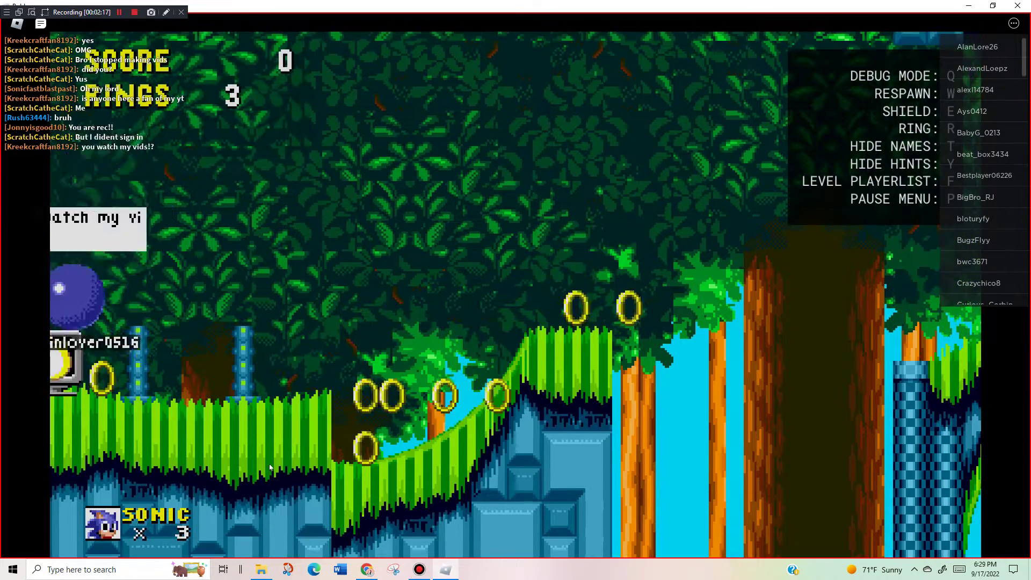
{"action": "key", "text": "Right"}
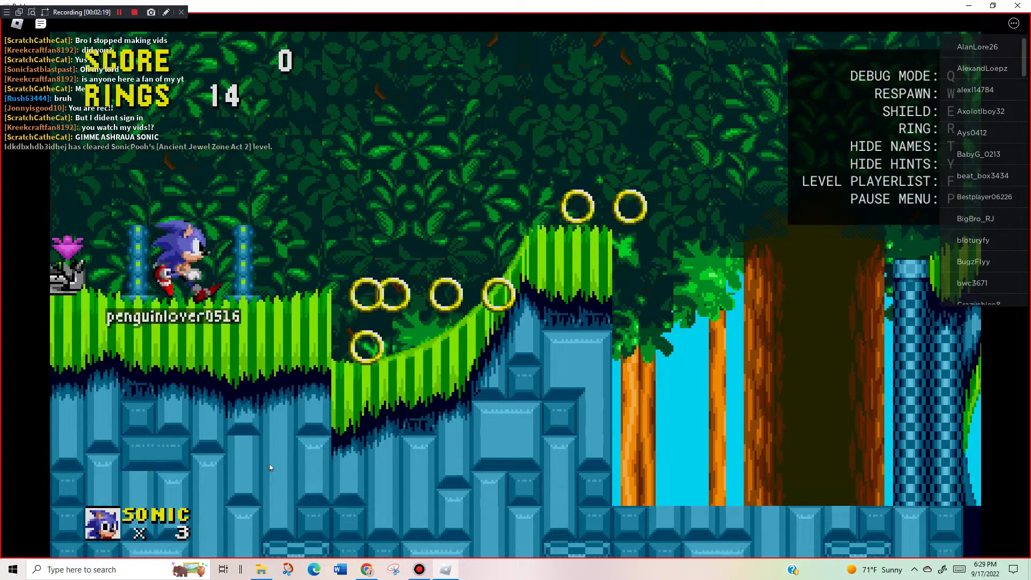
{"action": "key", "text": "Right"}
{"action": "key", "text": "space"}
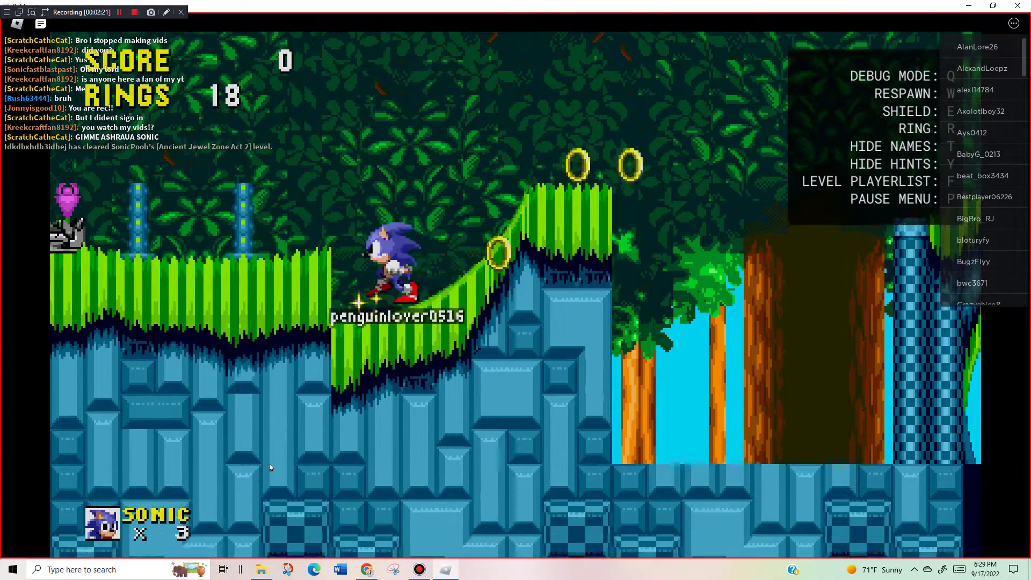
{"action": "key", "text": "Right"}
{"action": "key", "text": "space"}
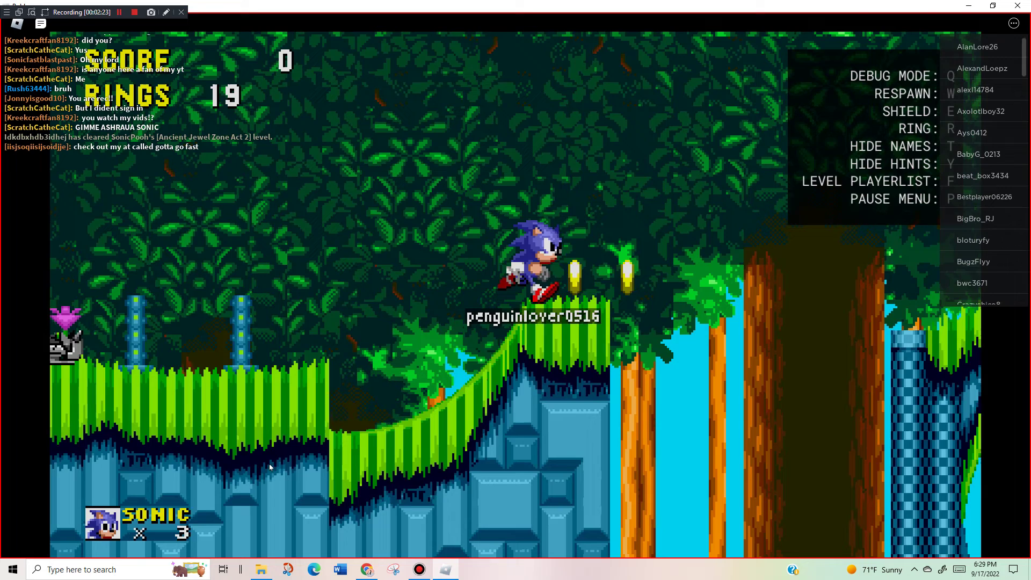
{"action": "key", "text": "Right"}
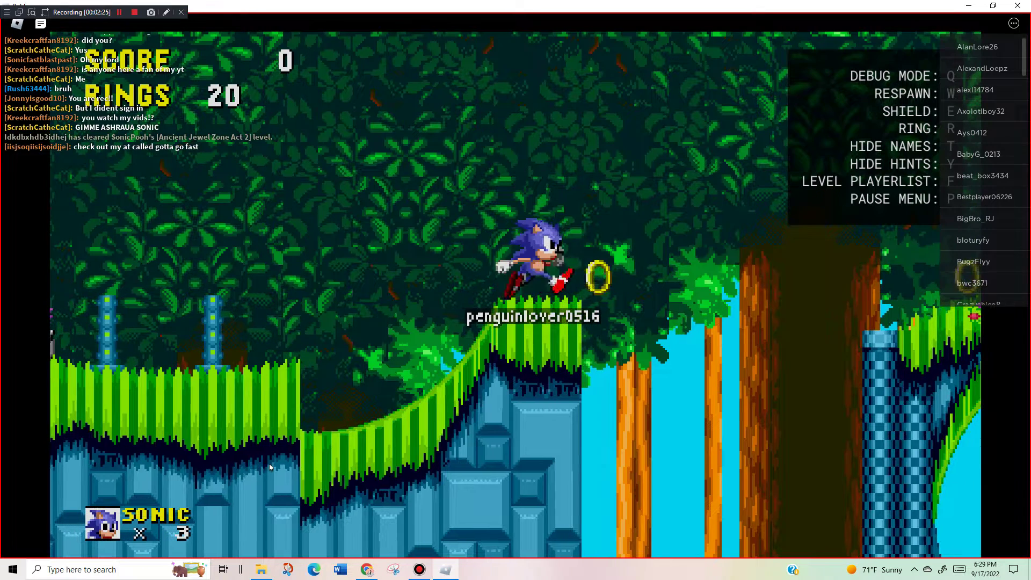
{"action": "key", "text": "Right"}
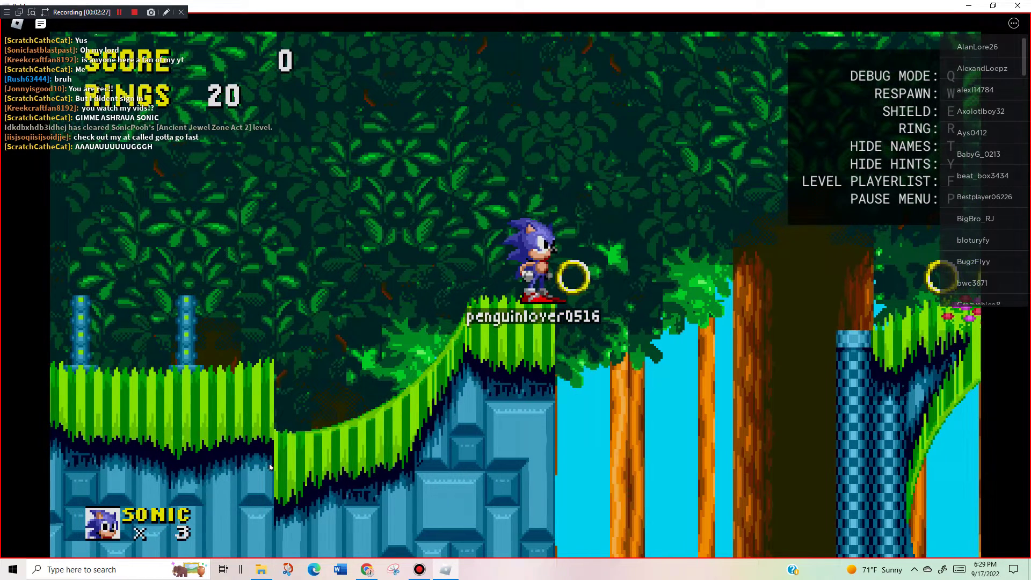
- Spin-dash into the next area and run right collecting rings down to the lower area
{"action": "key", "text": "slash"}
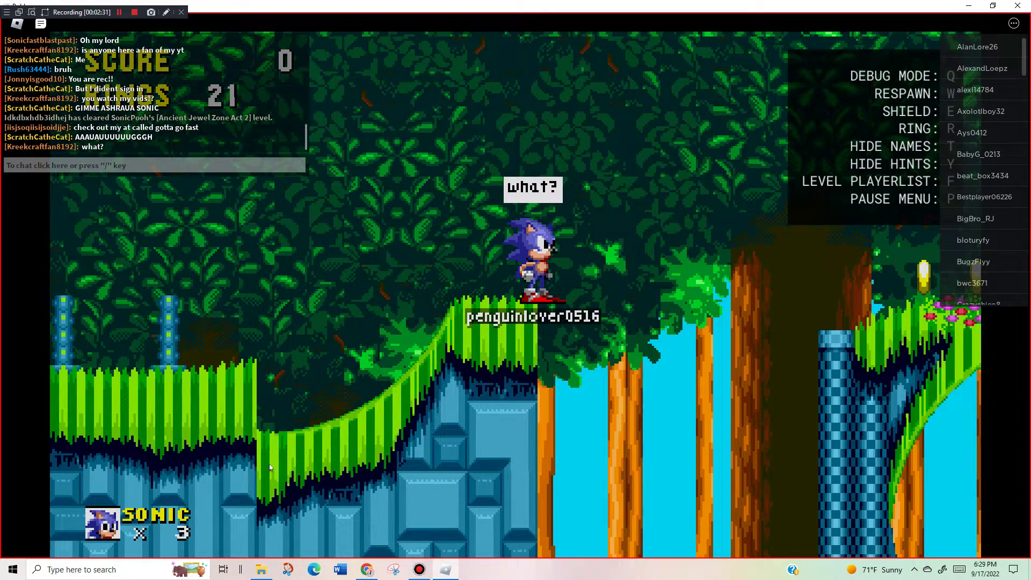
{"action": "key", "text": "Right"}
{"action": "key", "text": "space"}
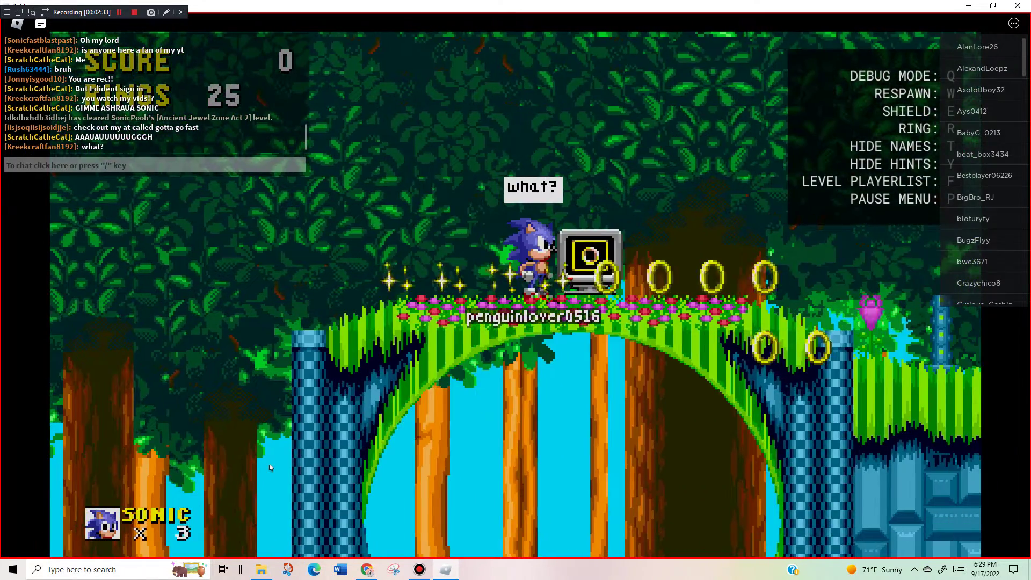
{"action": "key", "text": "Right"}
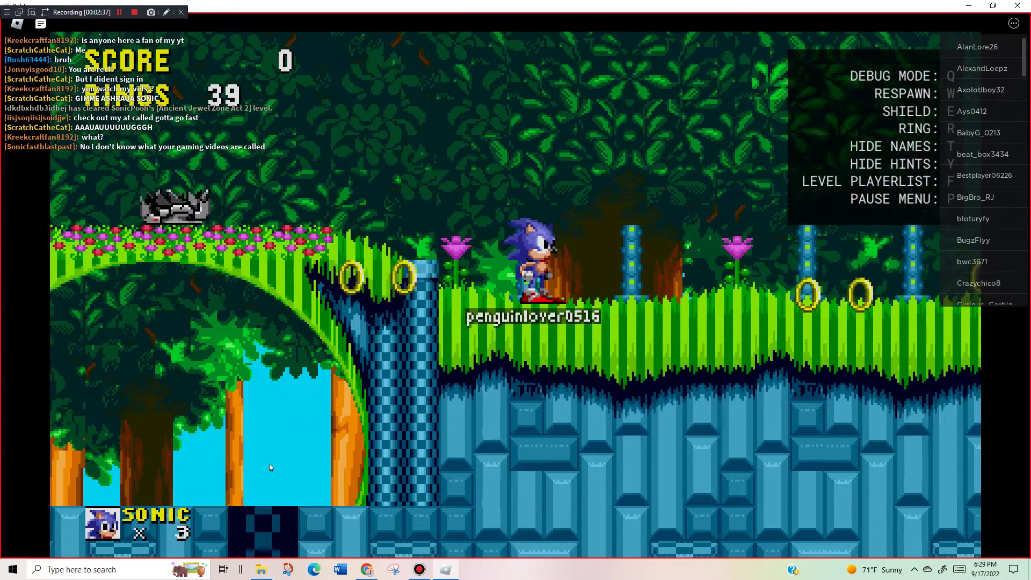
{"action": "key", "text": "Right"}
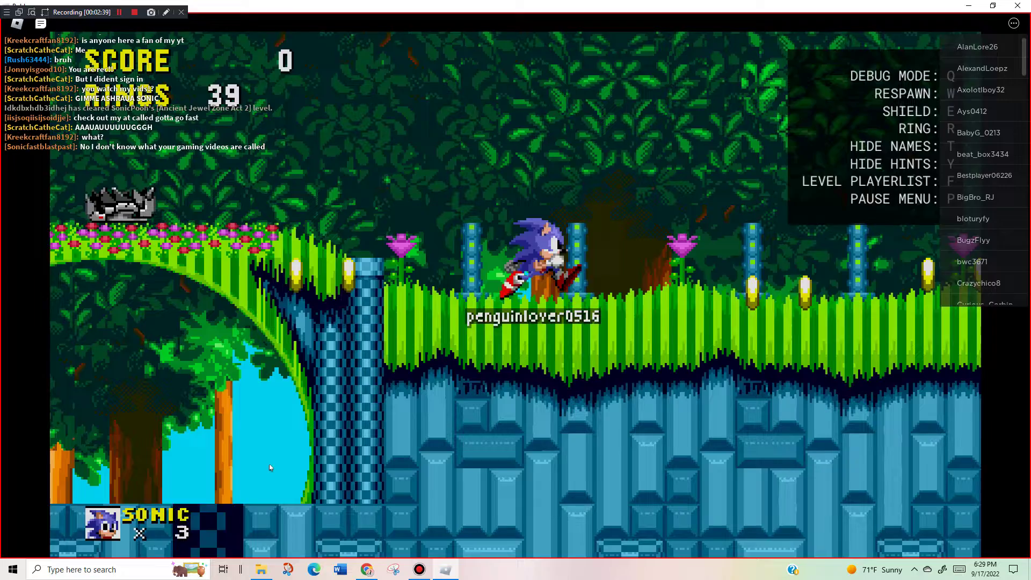
{"action": "key", "text": "Right"}
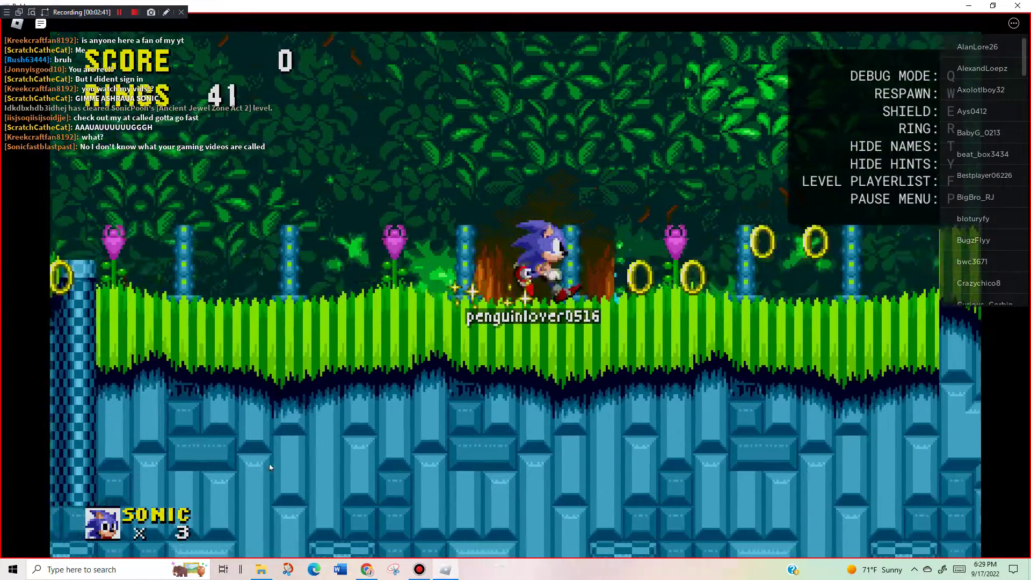
{"action": "key", "text": "Right"}
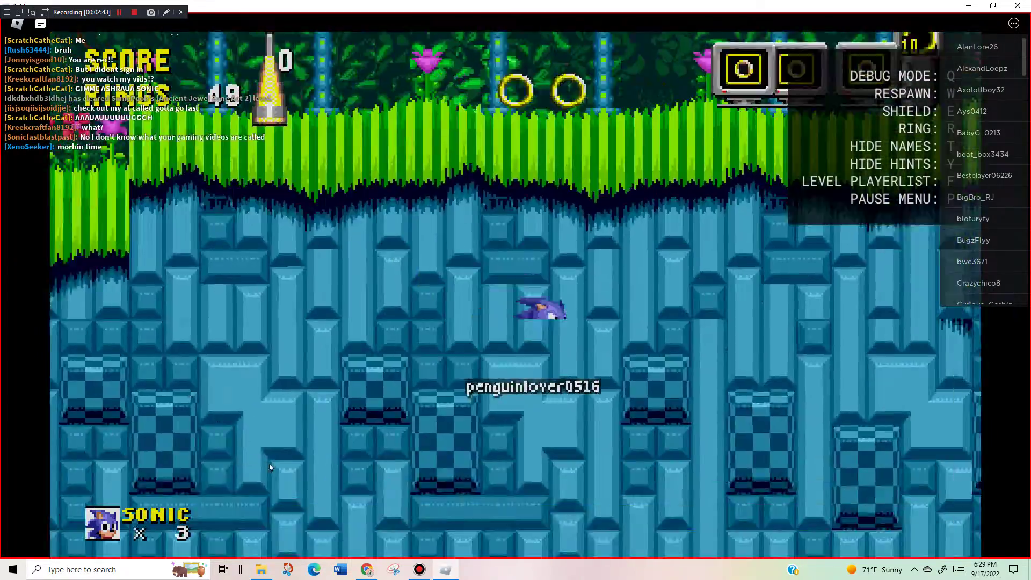
- Break the row of monitors for rings and an extra life, then spring up to the jungle
{"action": "key", "text": "Left"}
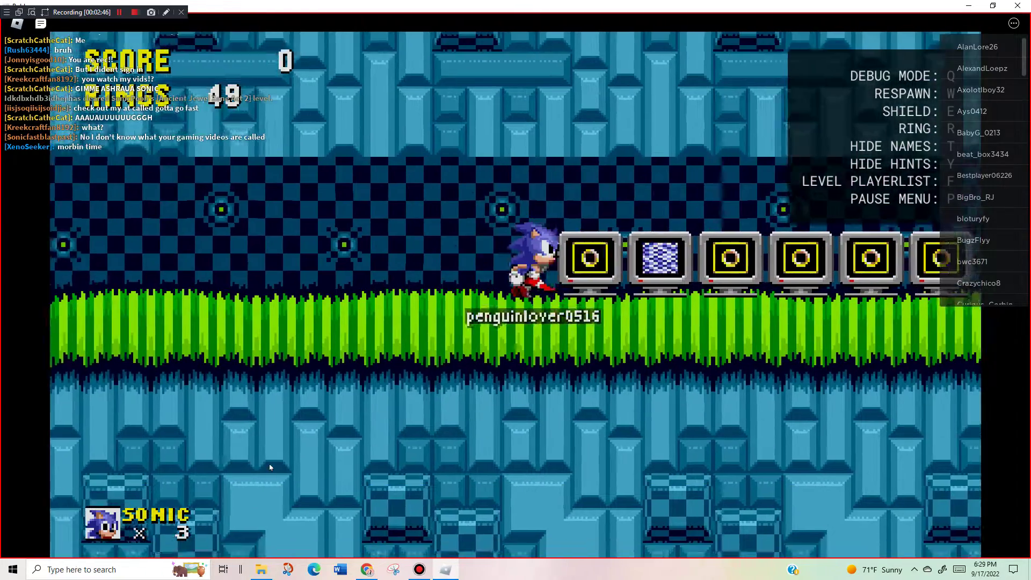
{"action": "key", "text": "space"}
{"action": "key", "text": "Right"}
{"action": "key", "text": "Right"}
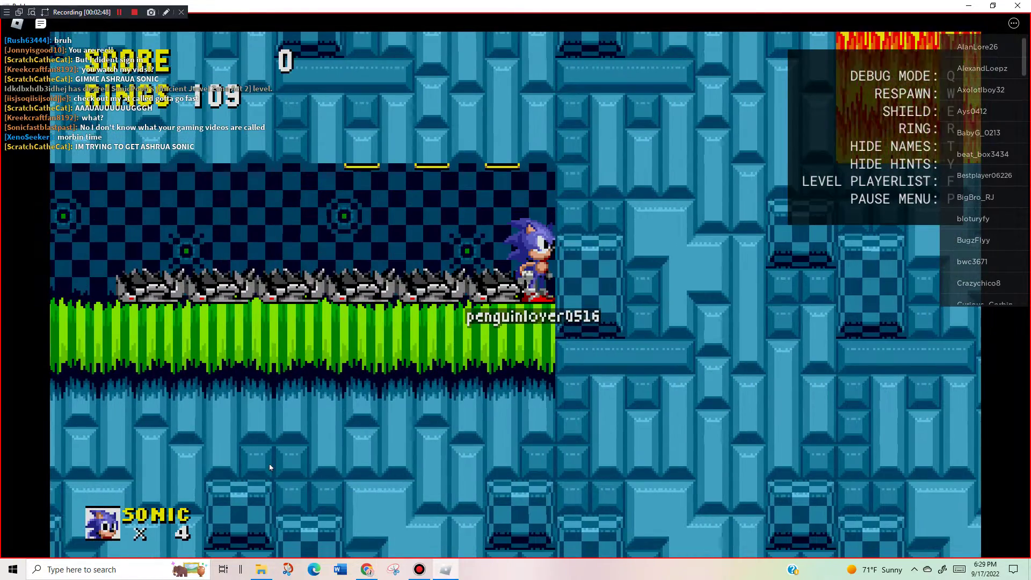
{"action": "key", "text": "Left"}
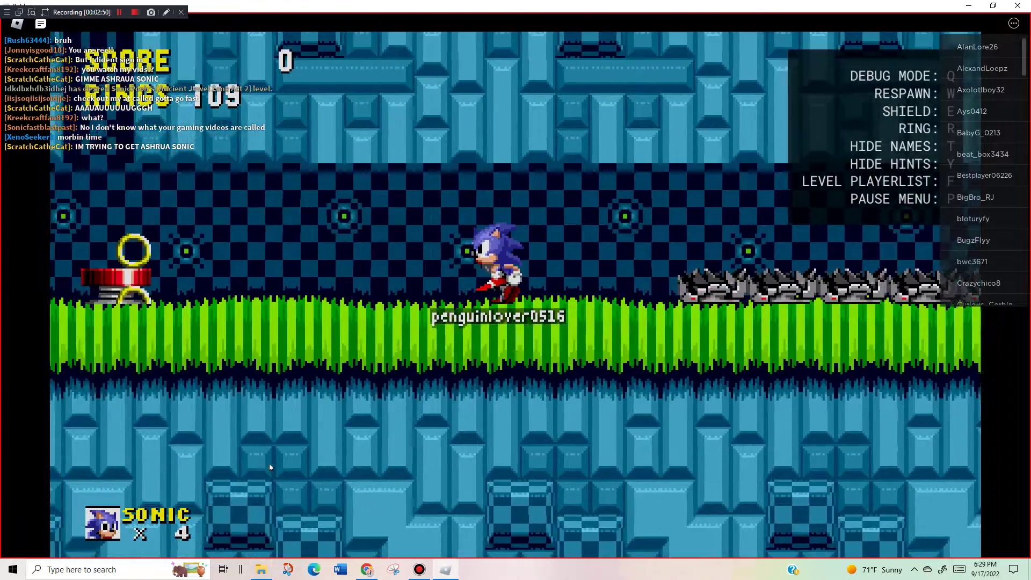
{"action": "key", "text": "Left"}
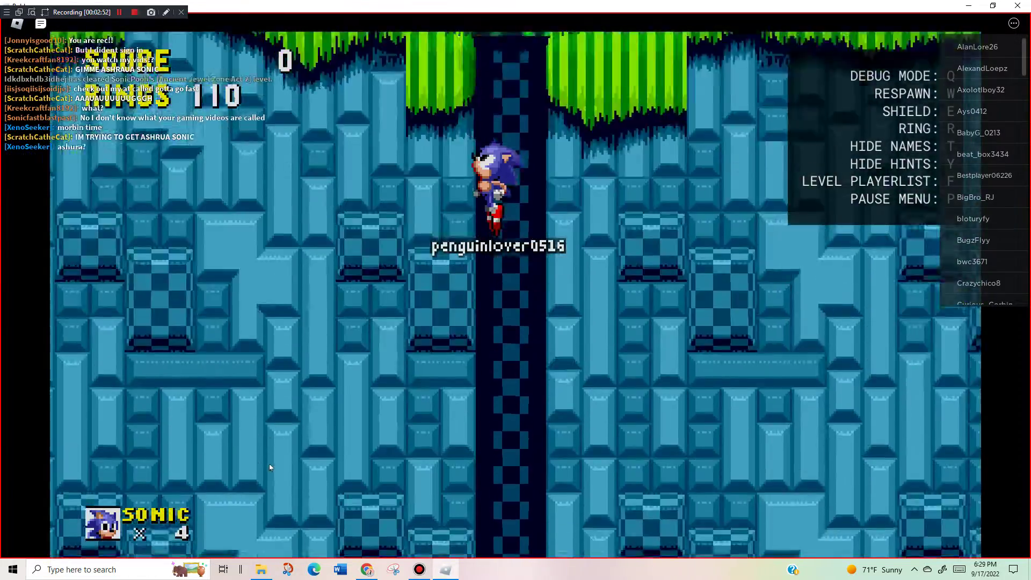
- Run past the checkpoint lamppost and break the monitors ahead, reaching 132 rings
{"action": "key", "text": "Right"}
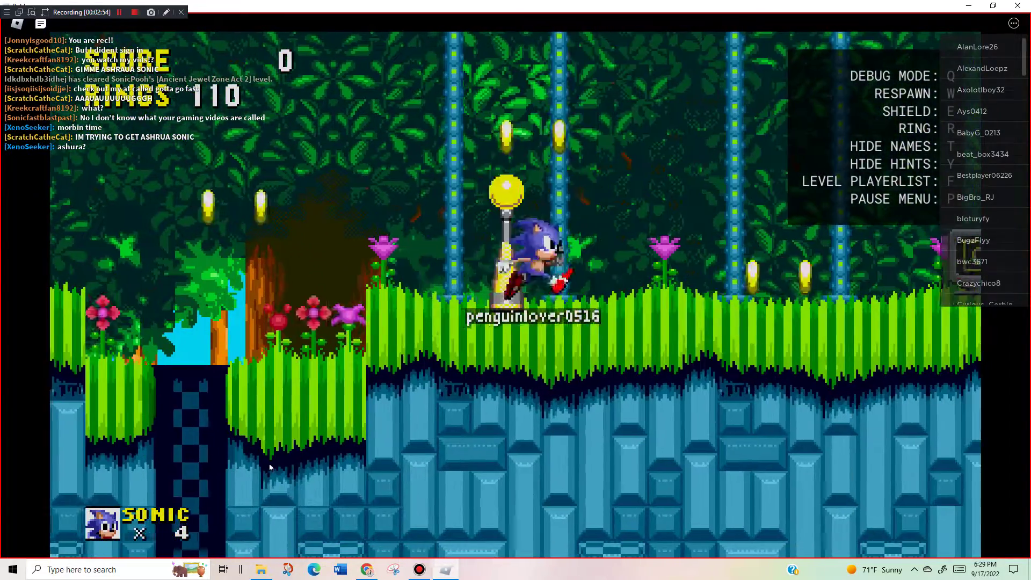
{"action": "key", "text": "Right"}
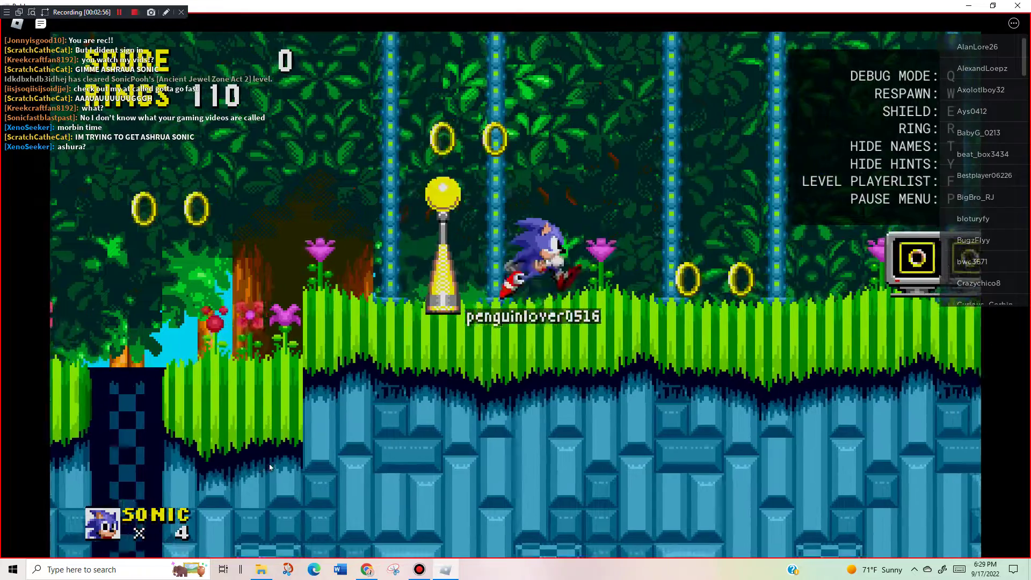
{"action": "key", "text": "Right"}
{"action": "key", "text": "space"}
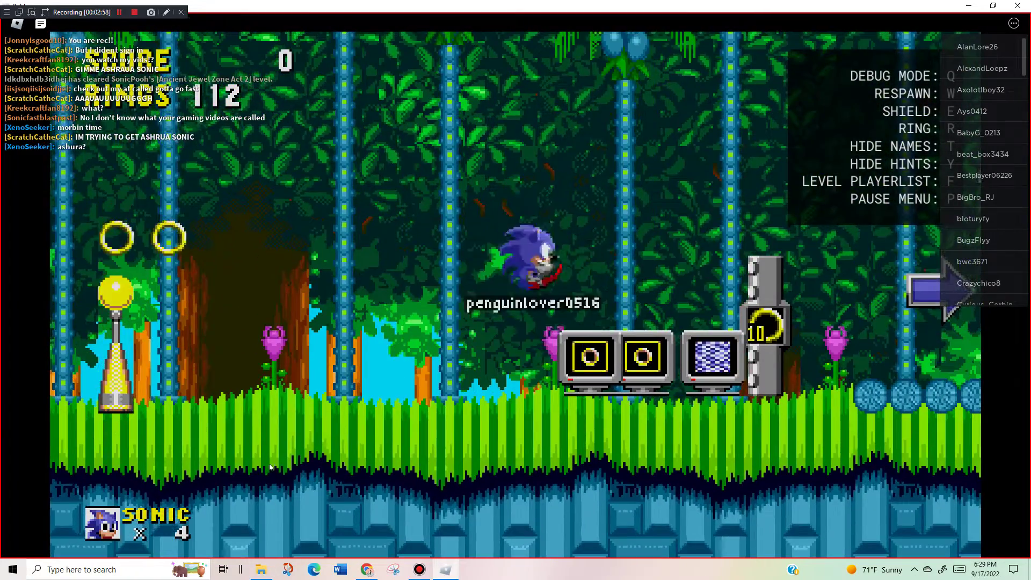
{"action": "key", "text": "Right"}
{"action": "key", "text": "space"}
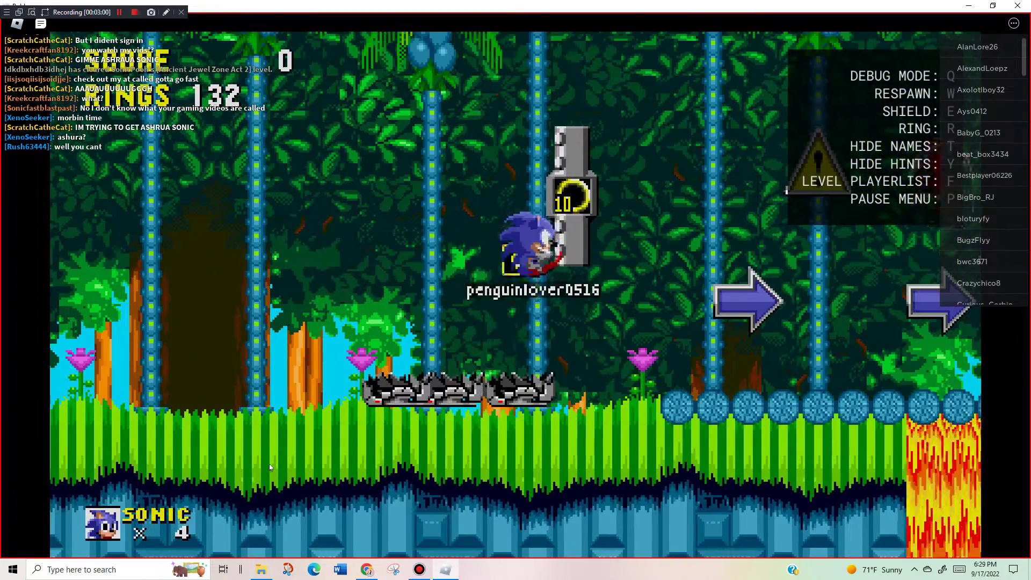
- Bounce Sonic across the jungle enemies for points while running right
{"action": "key", "text": "Right"}
{"action": "key", "text": "Right"}
{"action": "key", "text": "space"}
{"action": "key", "text": "Right"}
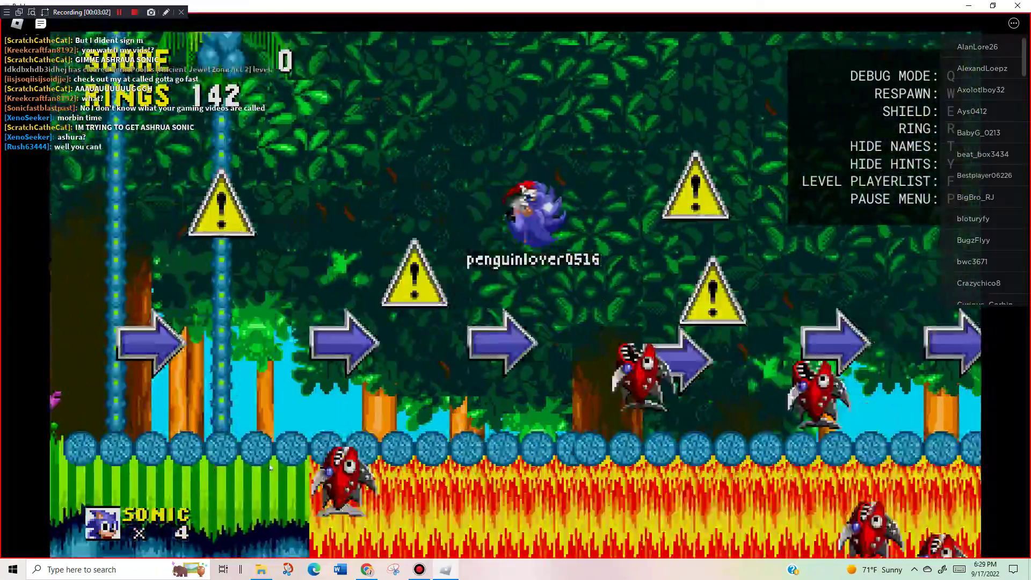
{"action": "key", "text": "Right"}
{"action": "key", "text": "Right"}
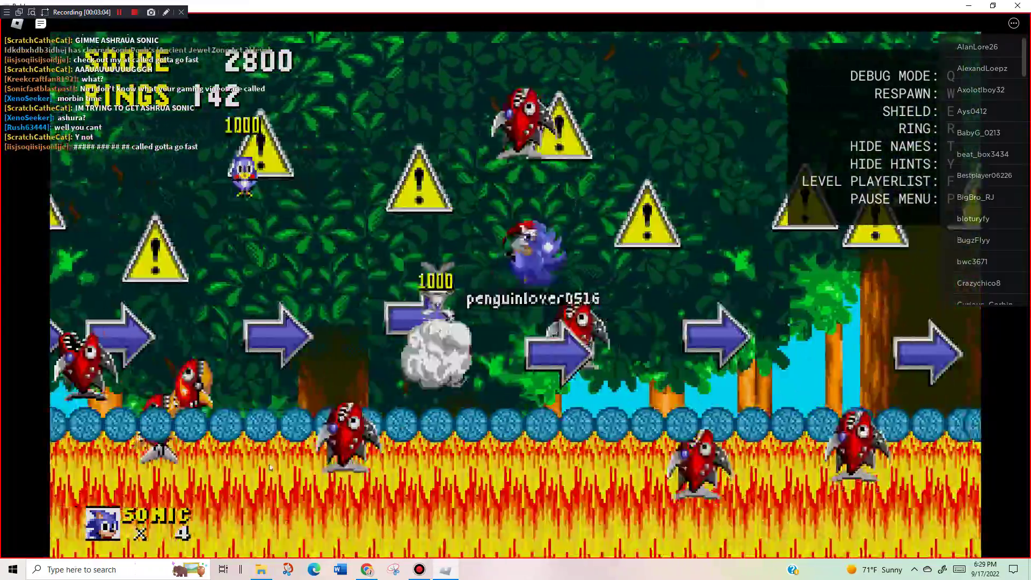
{"action": "key", "text": "Right"}
{"action": "key", "text": "Right"}
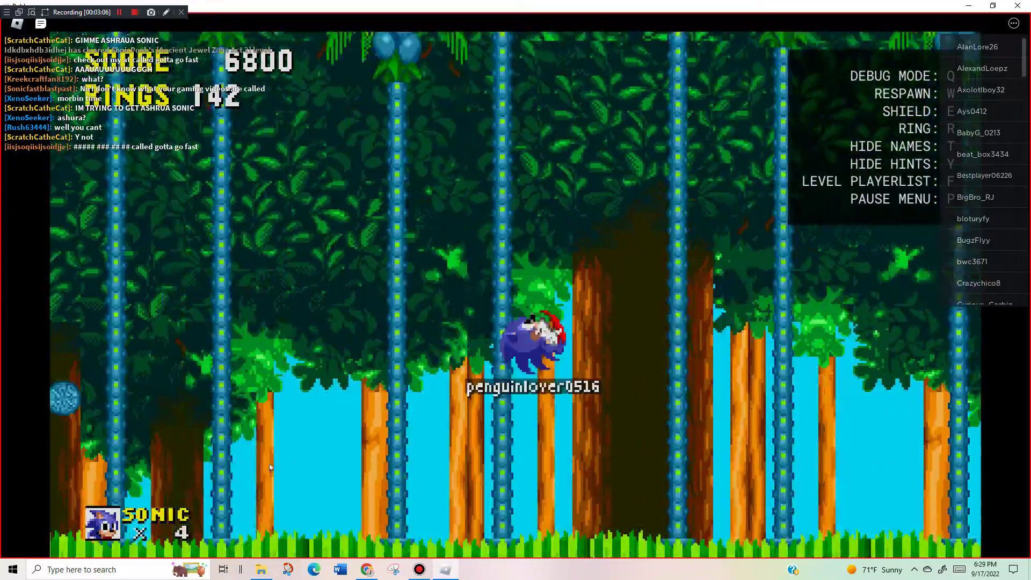
{"action": "key", "text": "Right"}
{"action": "key", "text": "Right"}
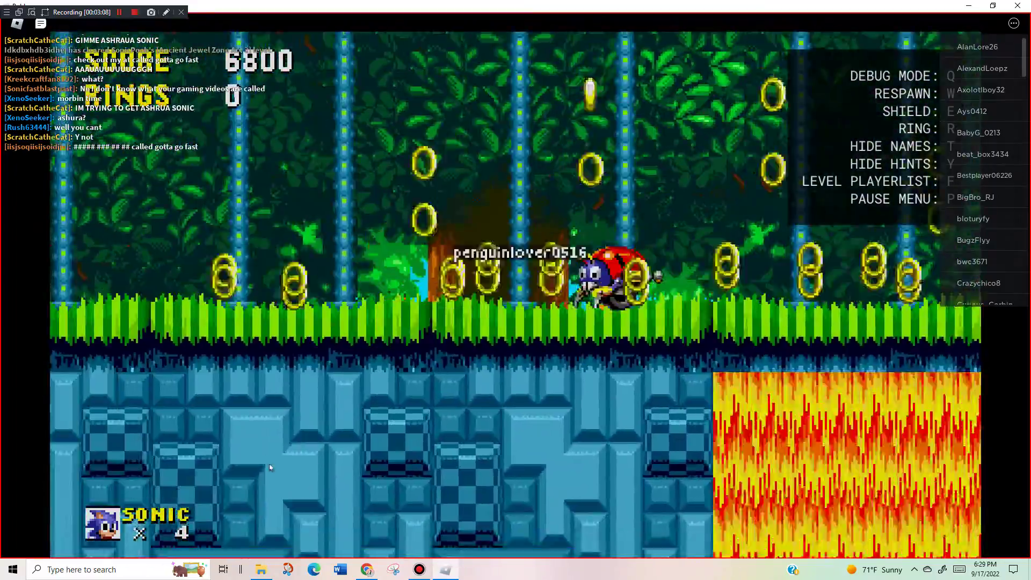
{"action": "key", "text": "Right"}
{"action": "key", "text": "space"}
{"action": "key", "text": "Right"}
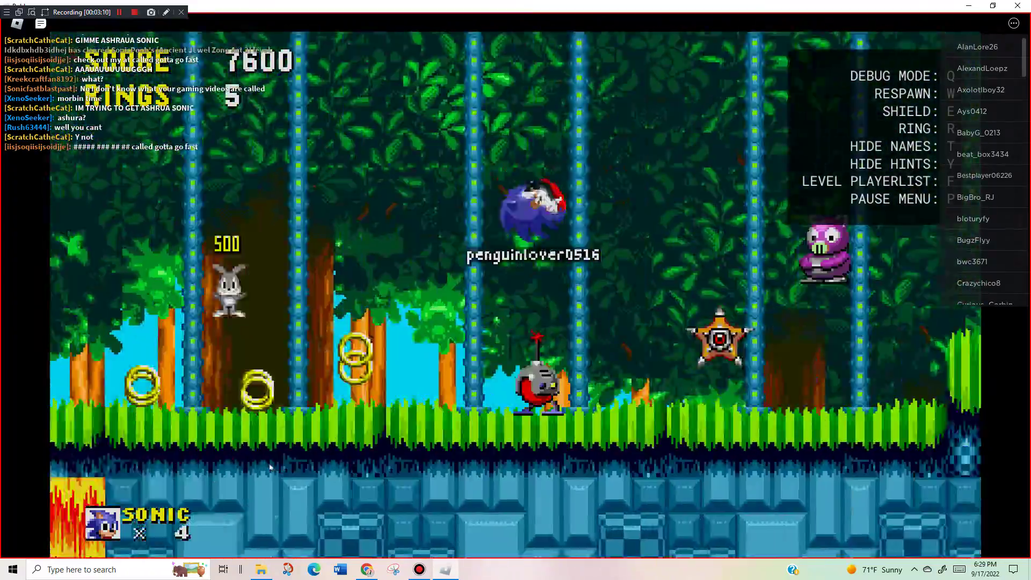
- Collect rings, destroy an enemy and break the ring monitor
{"action": "key", "text": "Right"}
{"action": "key", "text": "Right"}
{"action": "key", "text": "space"}
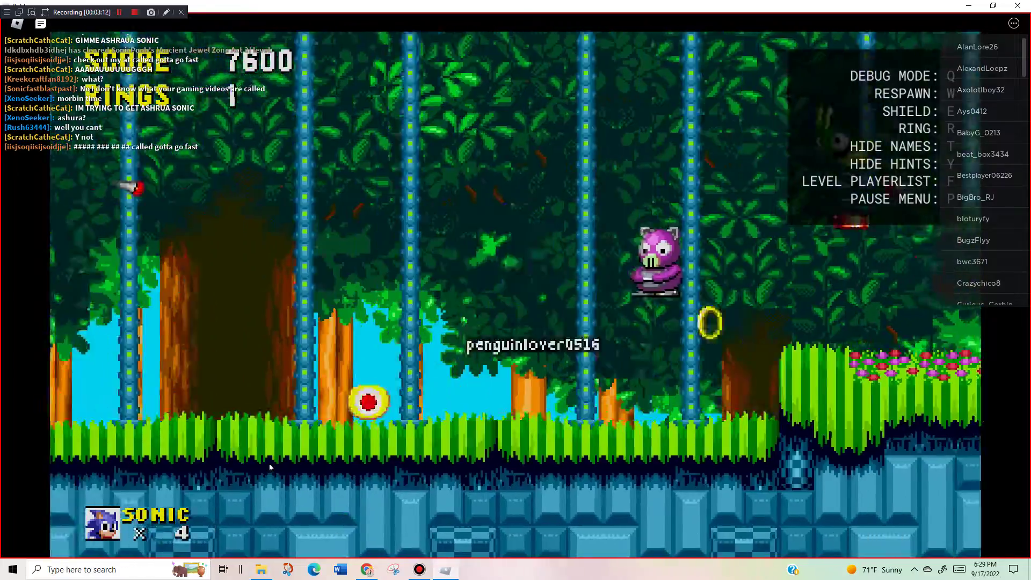
{"action": "key", "text": "Right"}
{"action": "key", "text": "Right"}
{"action": "key", "text": "Right"}
{"action": "key", "text": "Right"}
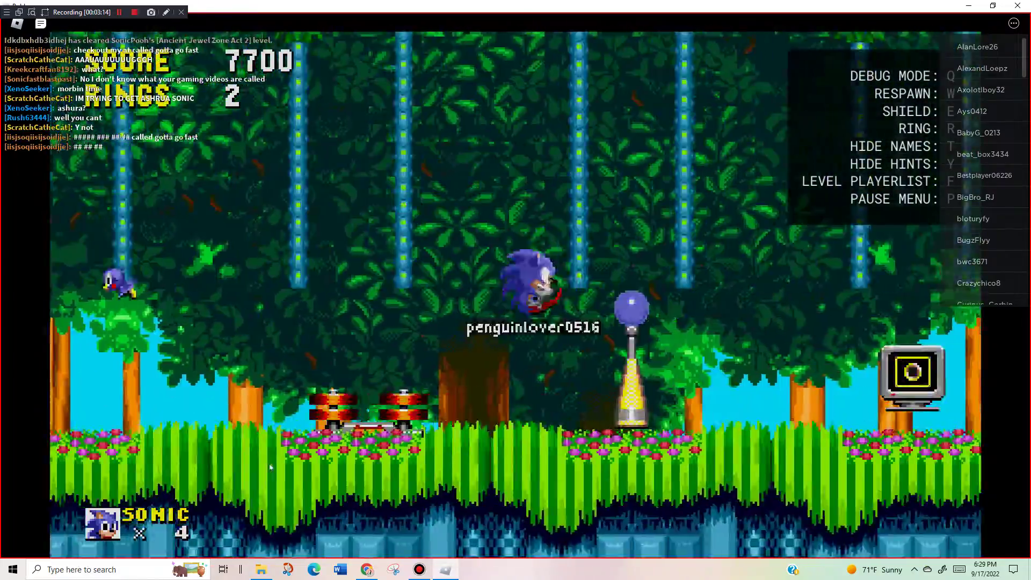
{"action": "key", "text": "Right"}
{"action": "key", "text": "space"}
{"action": "key", "text": "Right"}
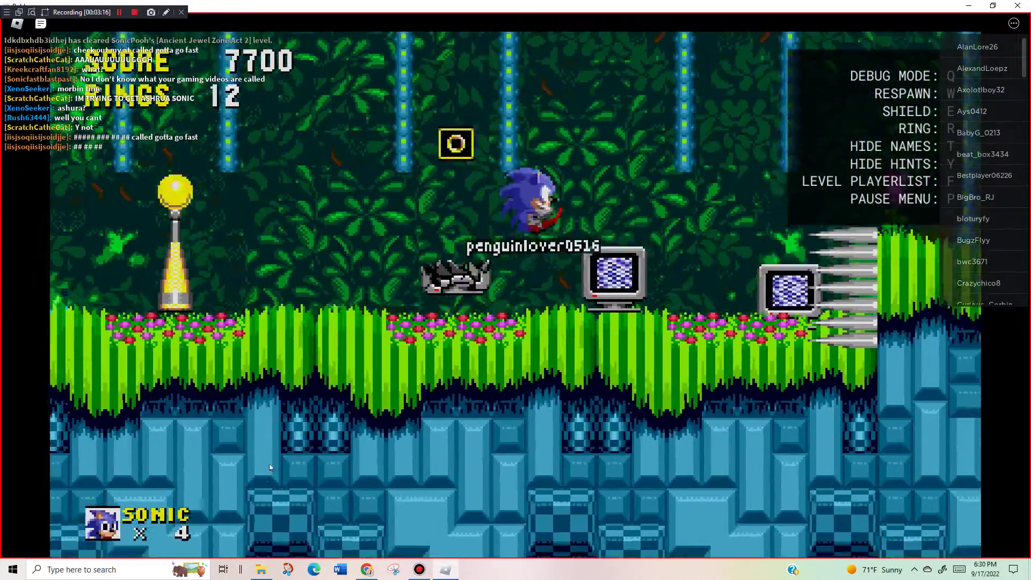
{"action": "key", "text": "space"}
{"action": "key", "text": "Right"}
{"action": "key", "text": "Right"}
{"action": "key", "text": "Right"}
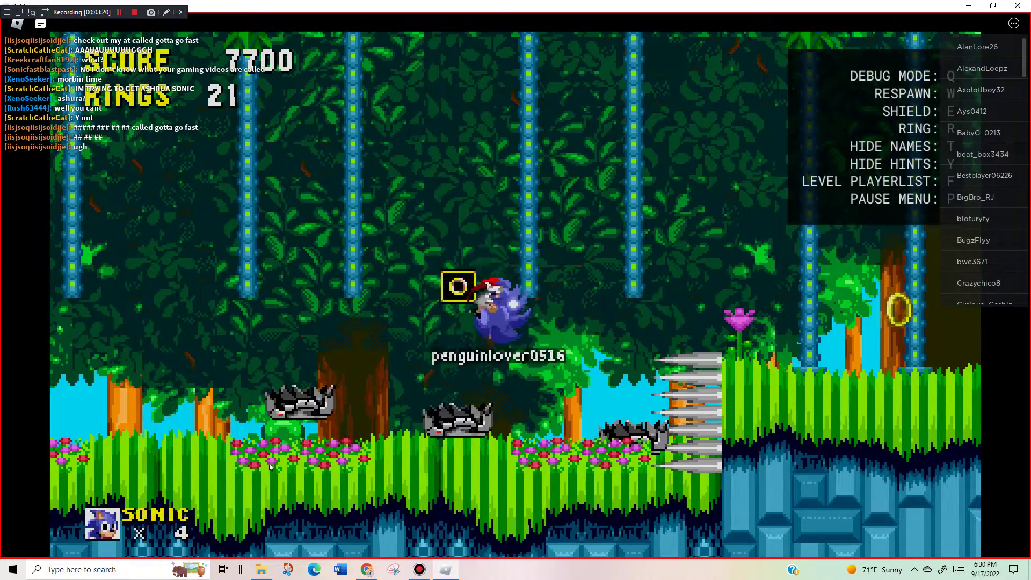
- Launch off the yellow spring, land on the grass and head for the diagonal springs
{"action": "key", "text": "Right"}
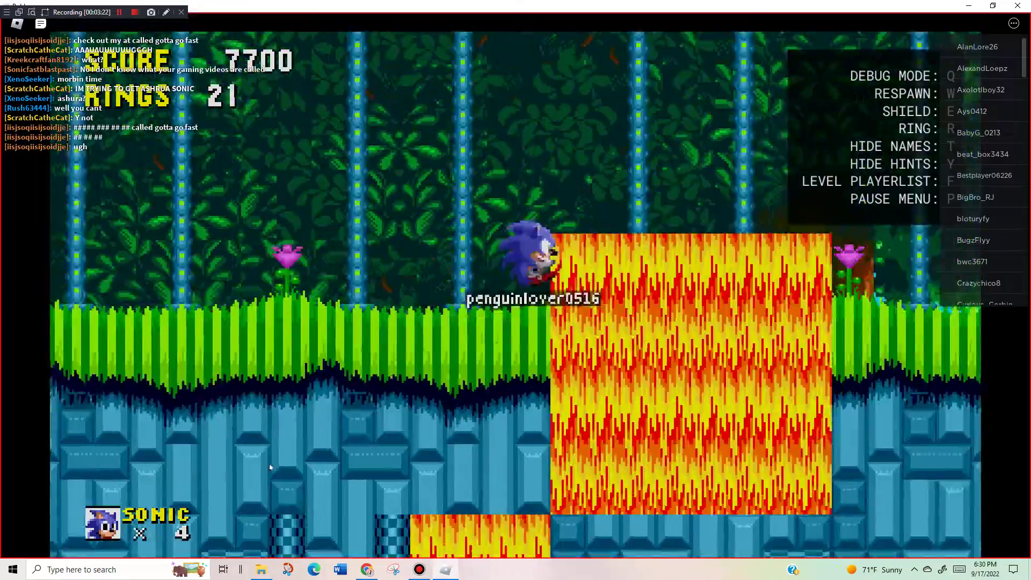
{"action": "key", "text": "Right"}
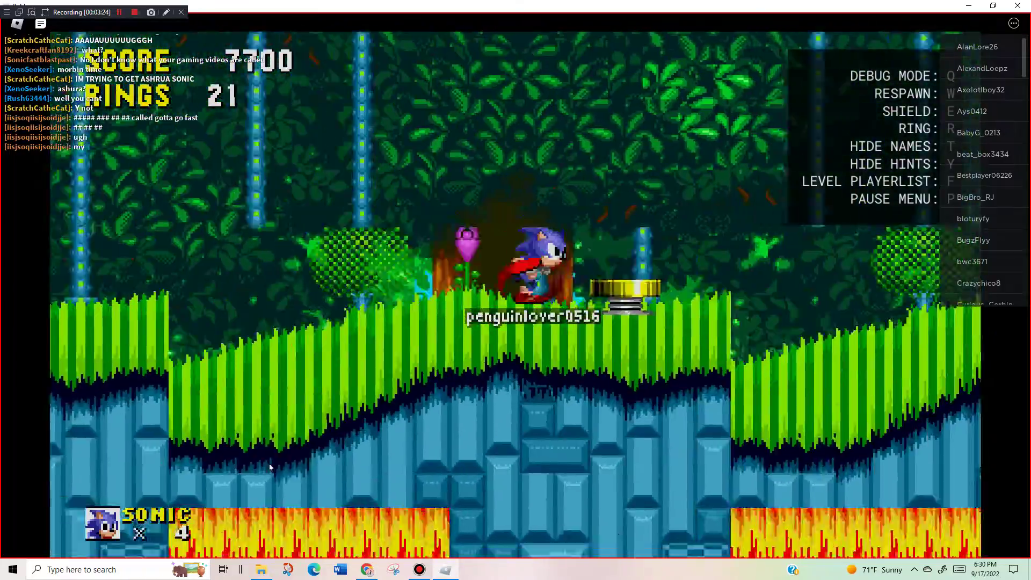
{"action": "key", "text": "Right"}
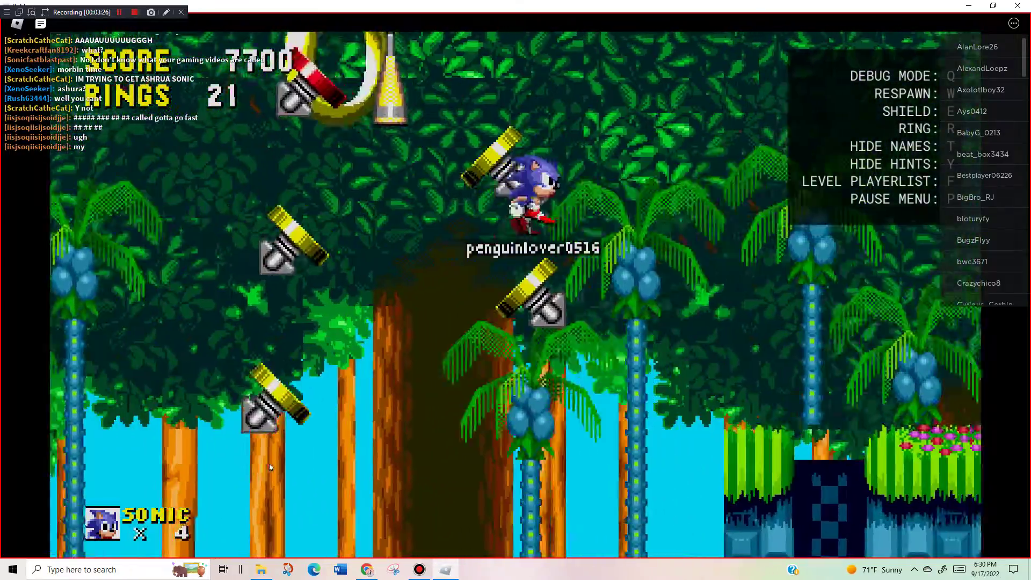
{"action": "key", "text": "Right"}
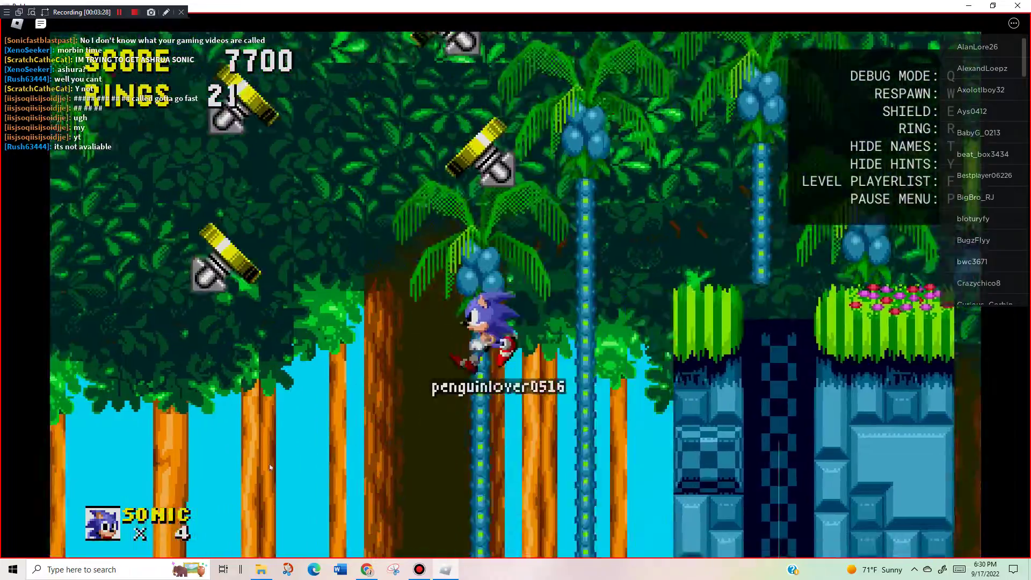
{"action": "key", "text": "Right"}
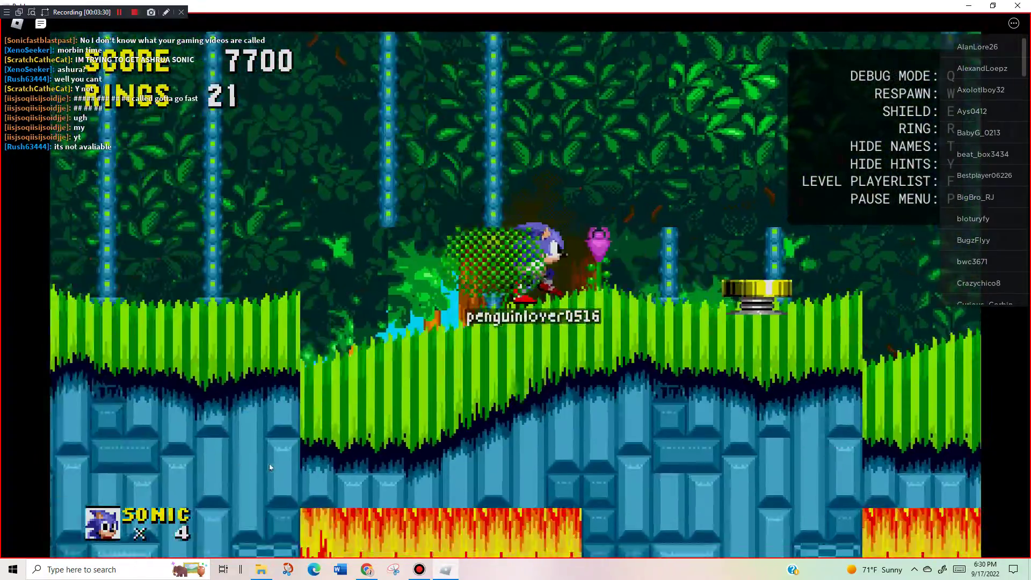
{"action": "key", "text": "Right"}
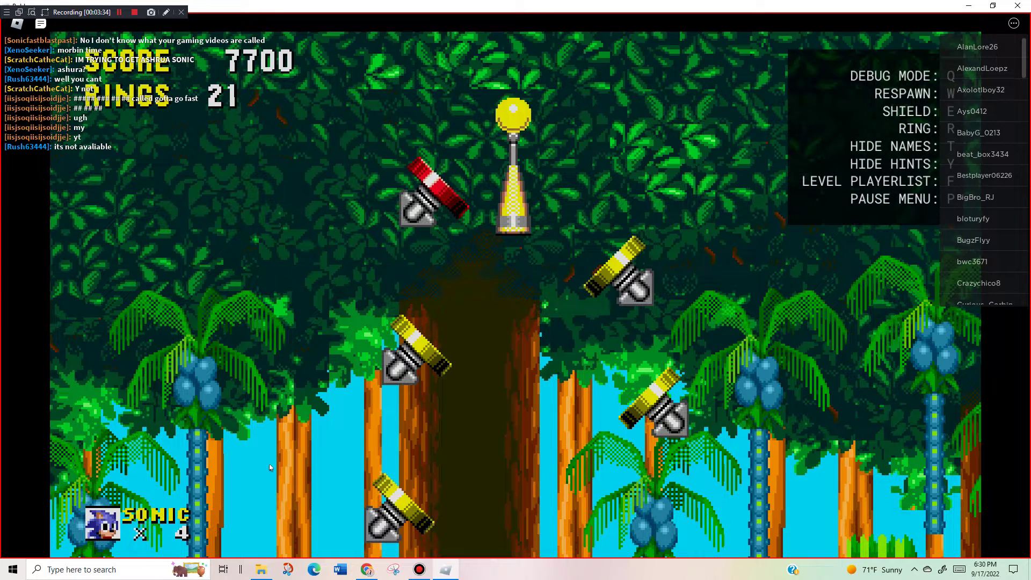
- Send 'is anyone a fan of my yt????' in chat
{"action": "key", "text": "slash"}
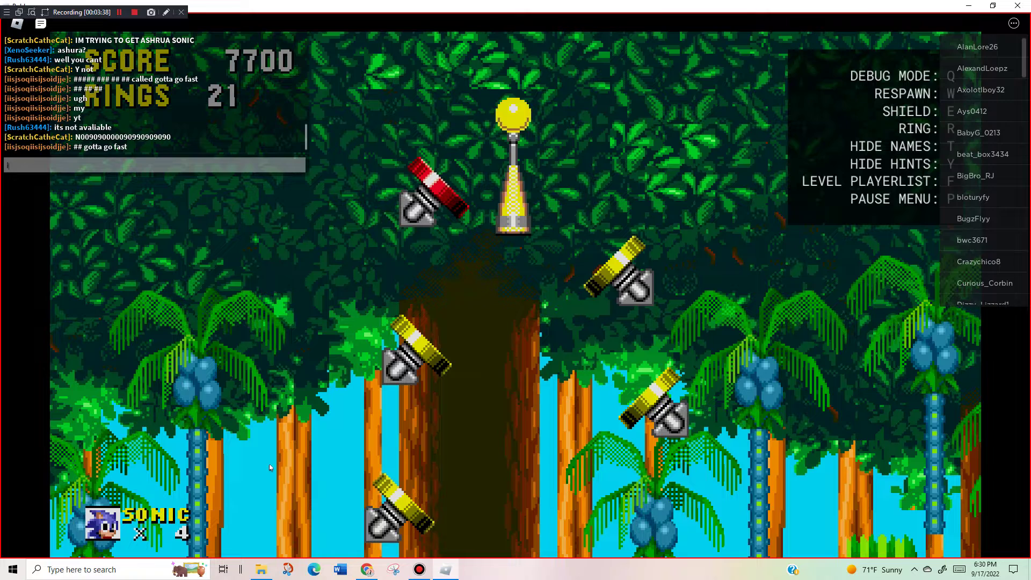
{"action": "type", "text": "is anyone a fan of m"}
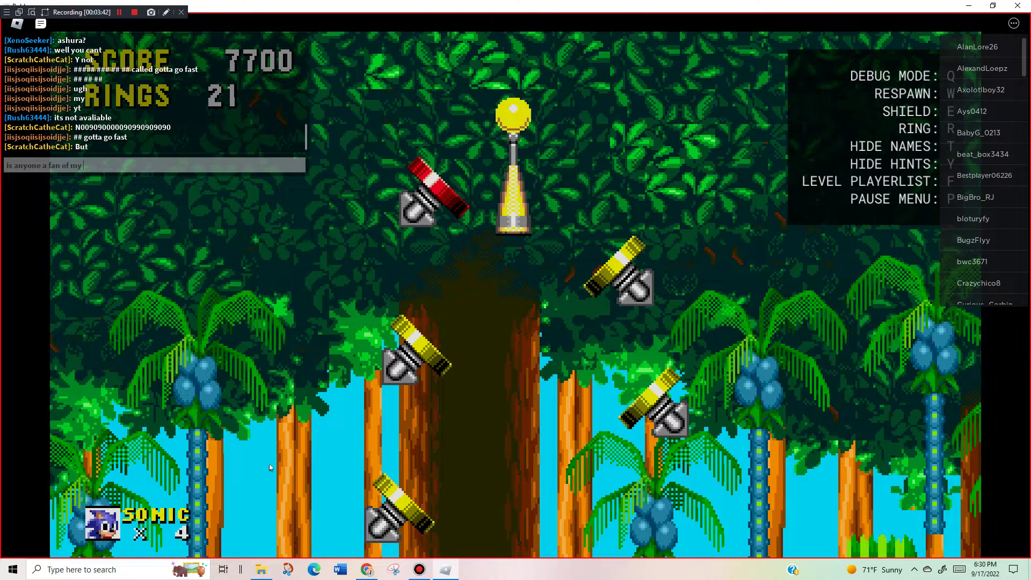
{"action": "type", "text": " yt???"}
{"action": "key", "text": "Return"}
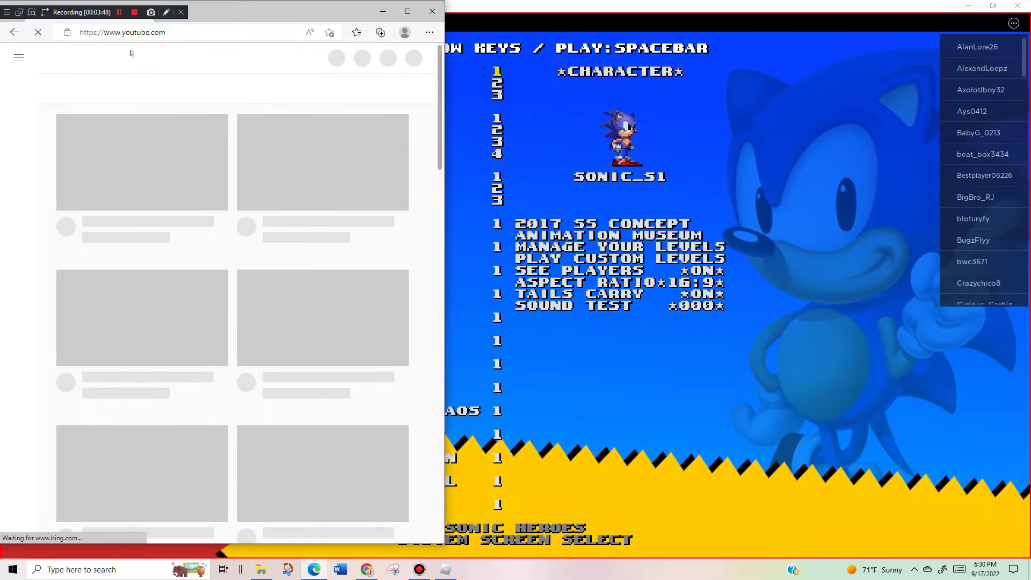
- Centre the Edge window and check the YouTube notifications
{"action": "left_click_drag", "start_coordinate": [242, 12], "coordinate": [612, 35]}
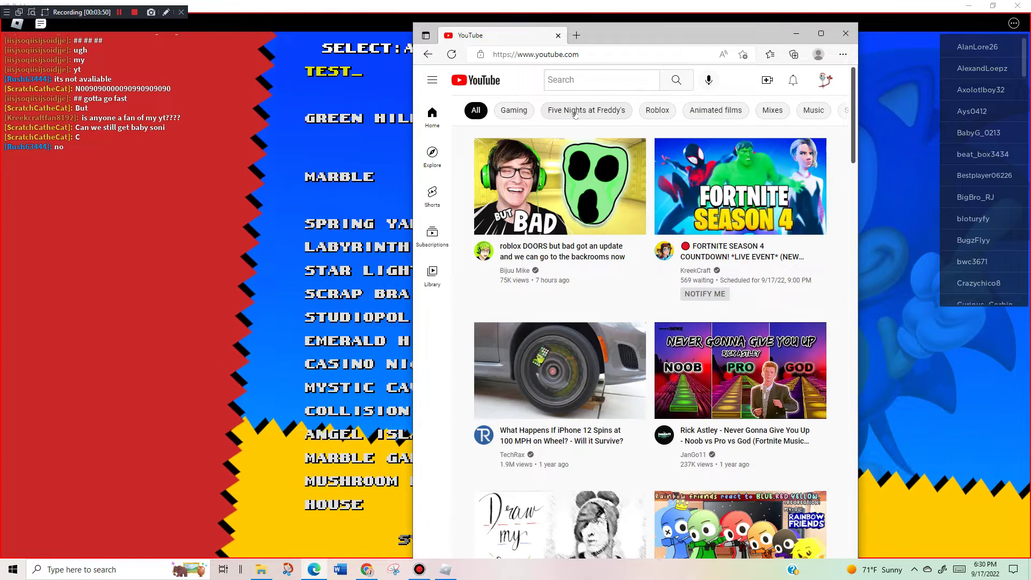
{"action": "left_click", "coordinate": [794, 79]}
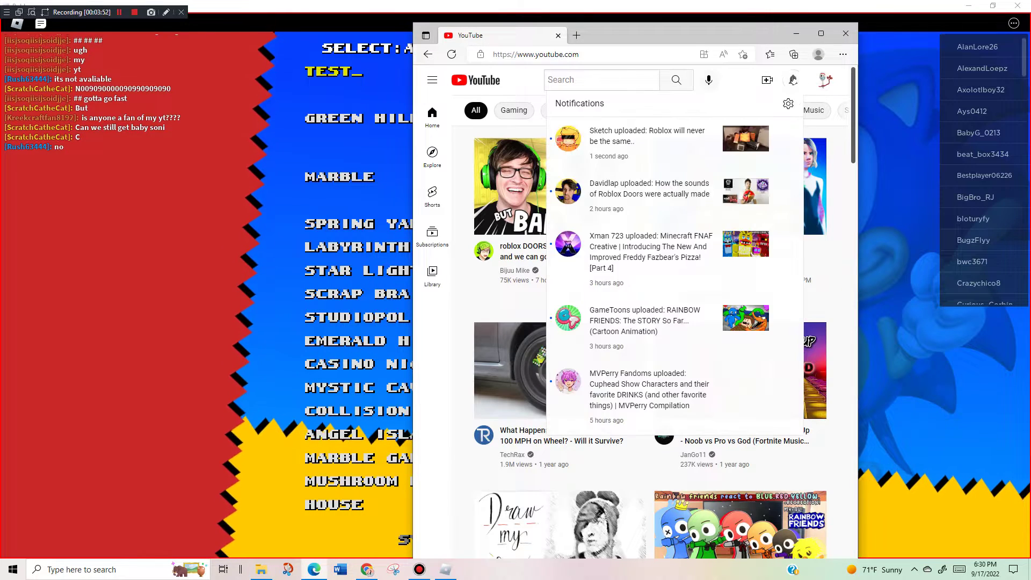
{"action": "left_click", "coordinate": [793, 80]}
- View my channel's uploaded videos, then close Edge
{"action": "left_click", "coordinate": [794, 80]}
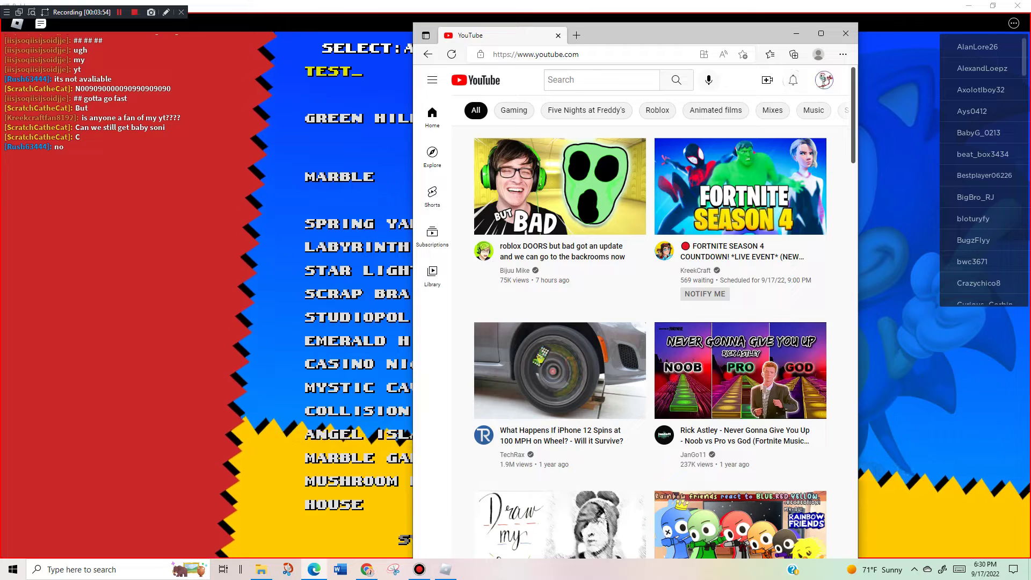
{"action": "left_click", "coordinate": [825, 80]}
{"action": "left_click", "coordinate": [741, 149]}
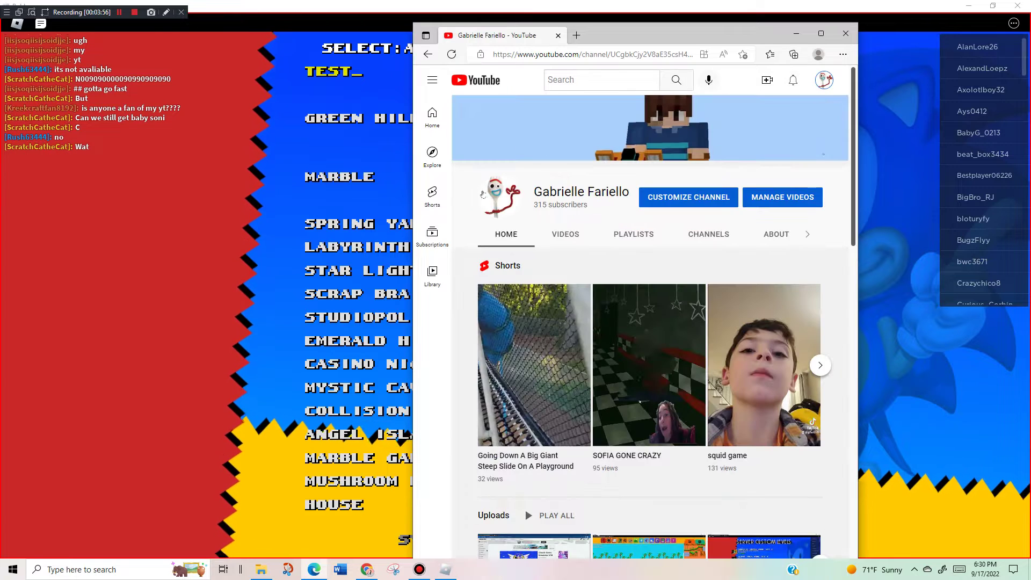
{"action": "left_click", "coordinate": [565, 233]}
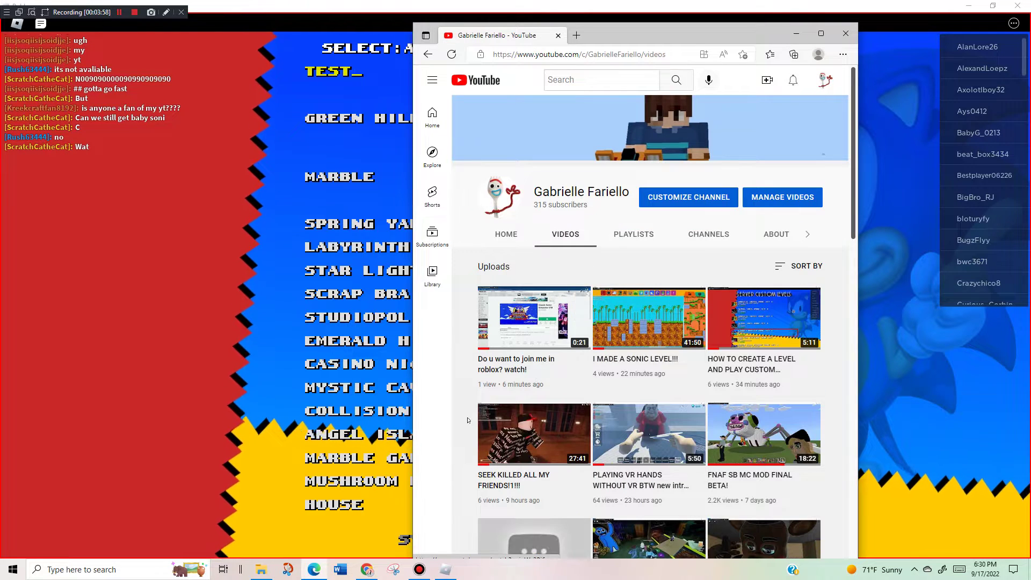
{"action": "left_click", "coordinate": [845, 34]}
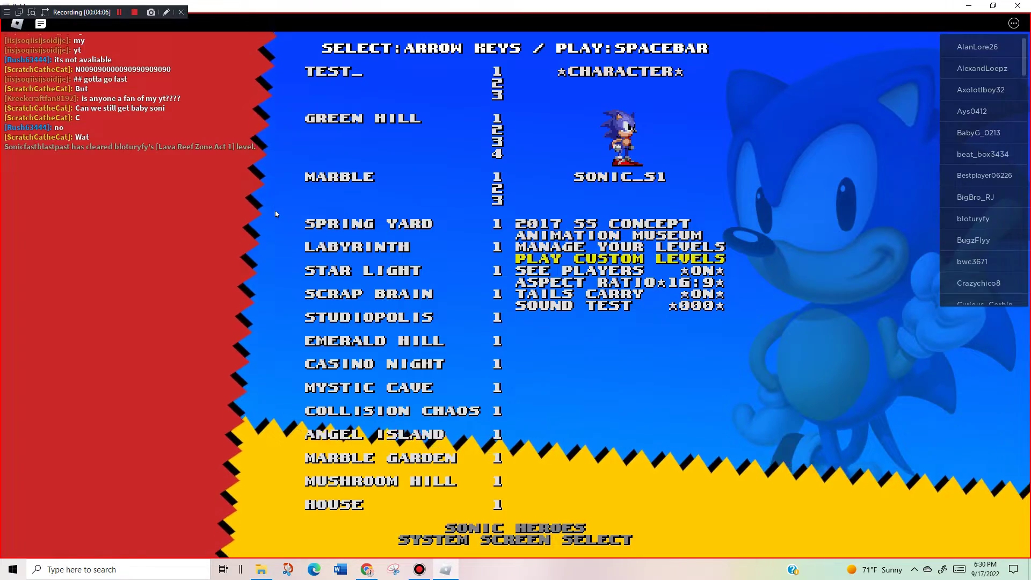
- Scroll the server custom levels list down to Mecha Egg Zone Act 1, then start a chat message
{"action": "key", "text": "space"}
{"action": "key", "text": "Down"}
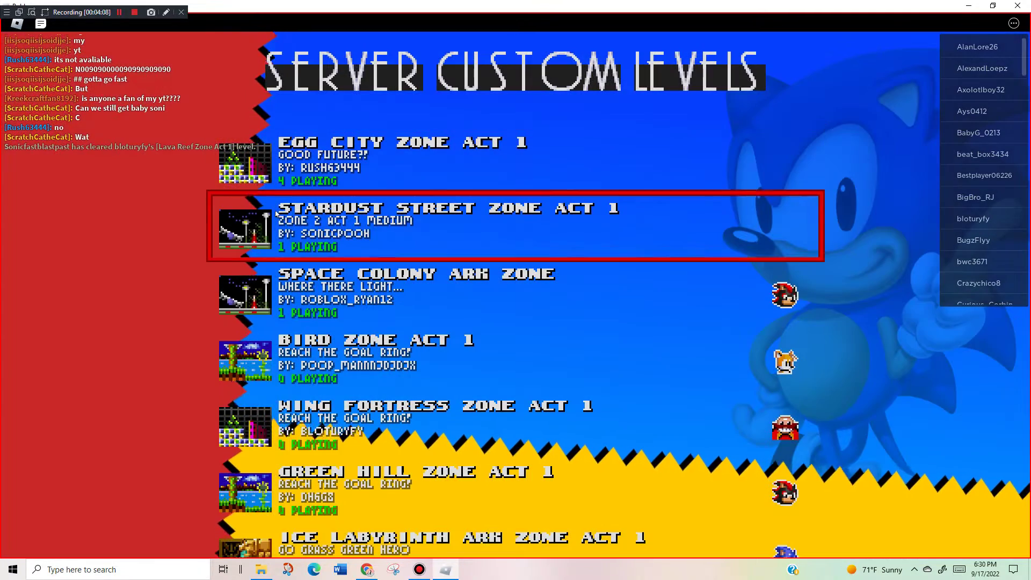
{"action": "key", "text": "Down"}
{"action": "key", "text": "Down"}
{"action": "key", "text": "Down"}
{"action": "key", "text": "Down"}
{"action": "key", "text": "Down"}
{"action": "key", "text": "Down"}
{"action": "key", "text": "Down"}
{"action": "key", "text": "Down"}
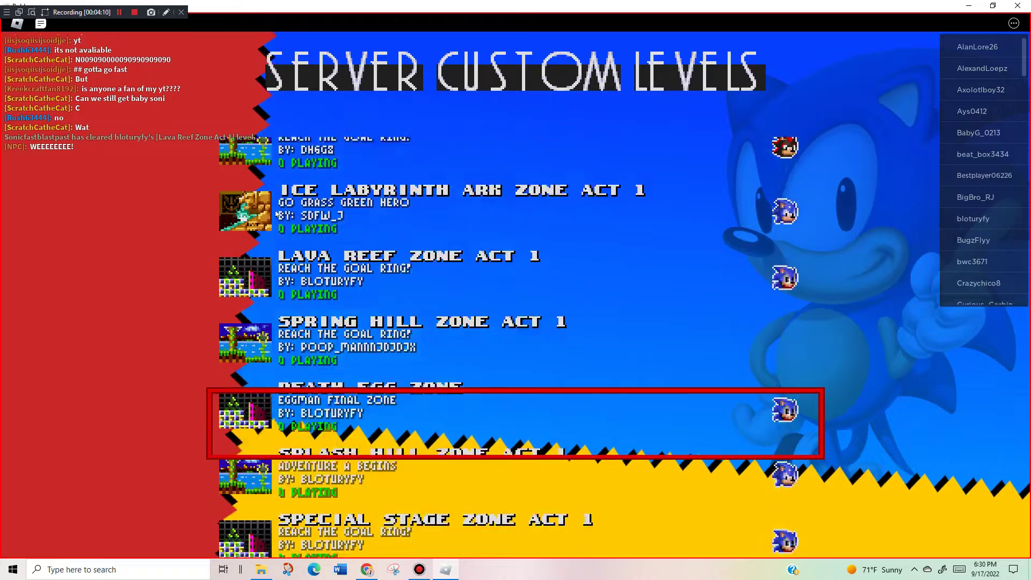
{"action": "key", "text": "Down"}
{"action": "key", "text": "Down"}
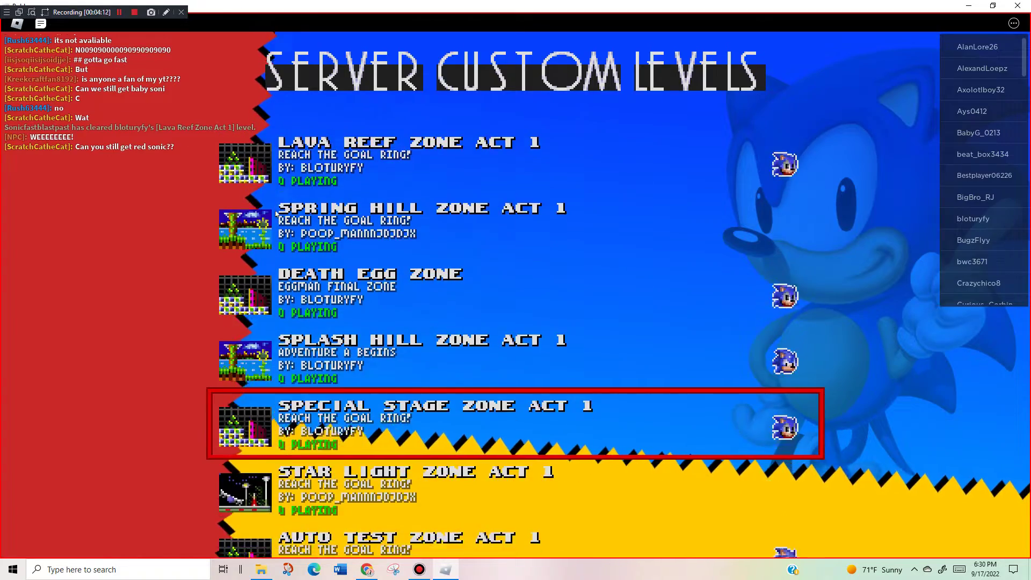
{"action": "key", "text": "Down"}
{"action": "key", "text": "Down"}
{"action": "key", "text": "Down"}
{"action": "key", "text": "Down"}
{"action": "key", "text": "Down"}
{"action": "key", "text": "Down"}
{"action": "key", "text": "Down"}
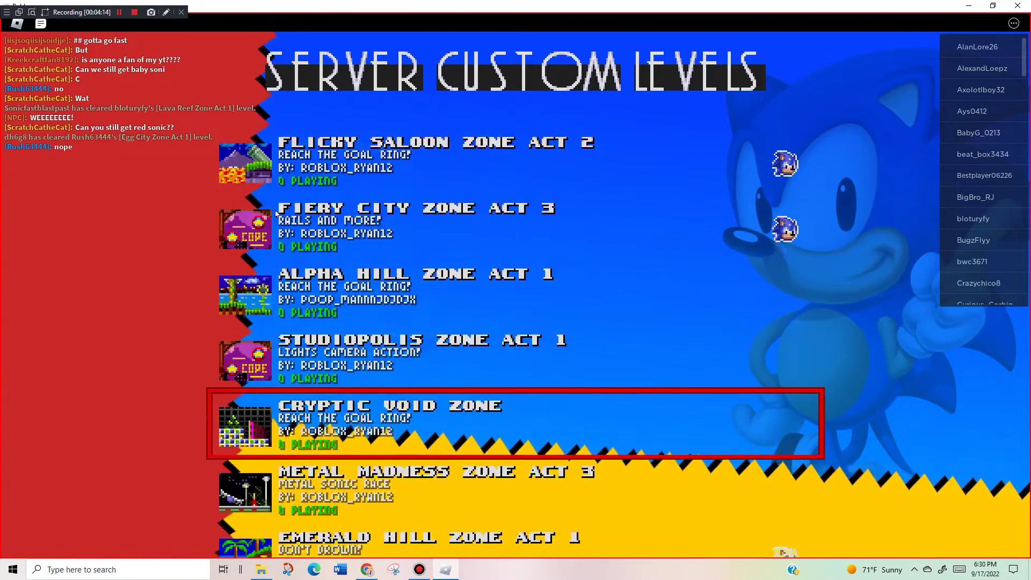
{"action": "key", "text": "Down"}
{"action": "key", "text": "Down"}
{"action": "key", "text": "Down"}
{"action": "key", "text": "Down"}
{"action": "key", "text": "Down"}
{"action": "key", "text": "Down"}
{"action": "key", "text": "Down"}
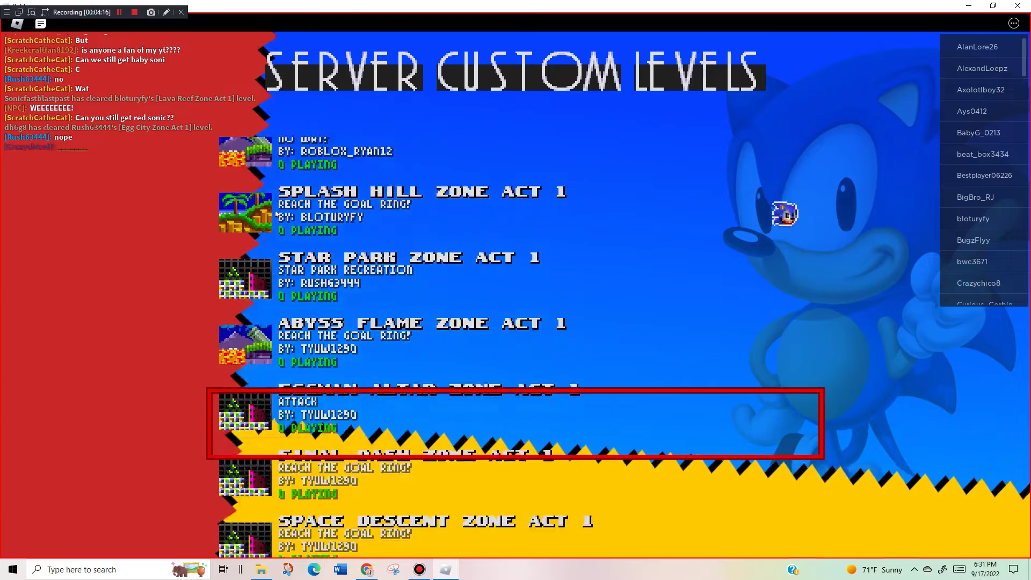
{"action": "key", "text": "Down"}
{"action": "key", "text": "Down"}
{"action": "key", "text": "Down"}
{"action": "key", "text": "Down"}
{"action": "key", "text": "Down"}
{"action": "key", "text": "Down"}
{"action": "key", "text": "Down"}
{"action": "key", "text": "Down"}
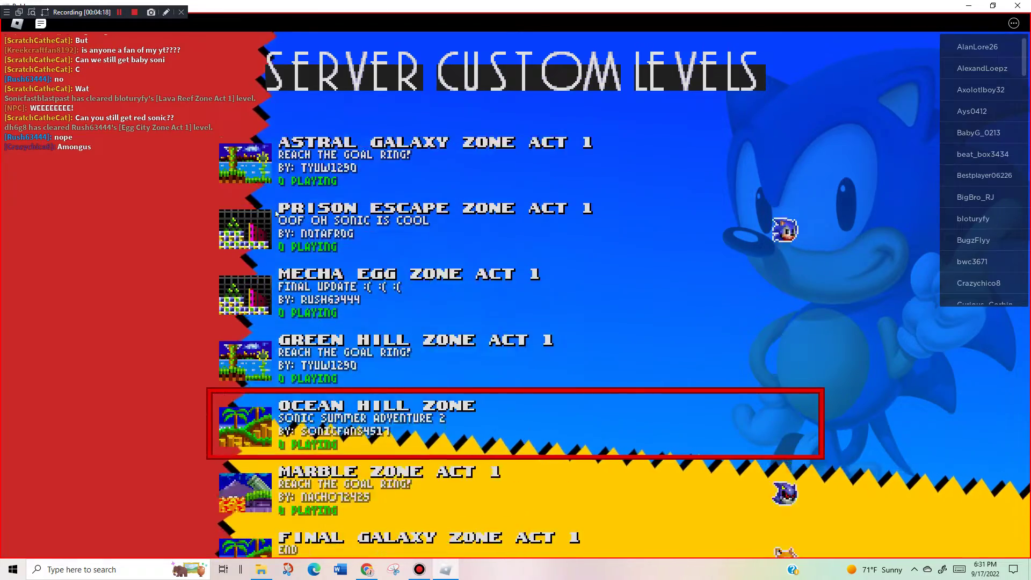
{"action": "key", "text": "Down"}
{"action": "key", "text": "Down"}
{"action": "key", "text": "Down"}
{"action": "key", "text": "Down"}
{"action": "key", "text": "Down"}
{"action": "key", "text": "Down"}
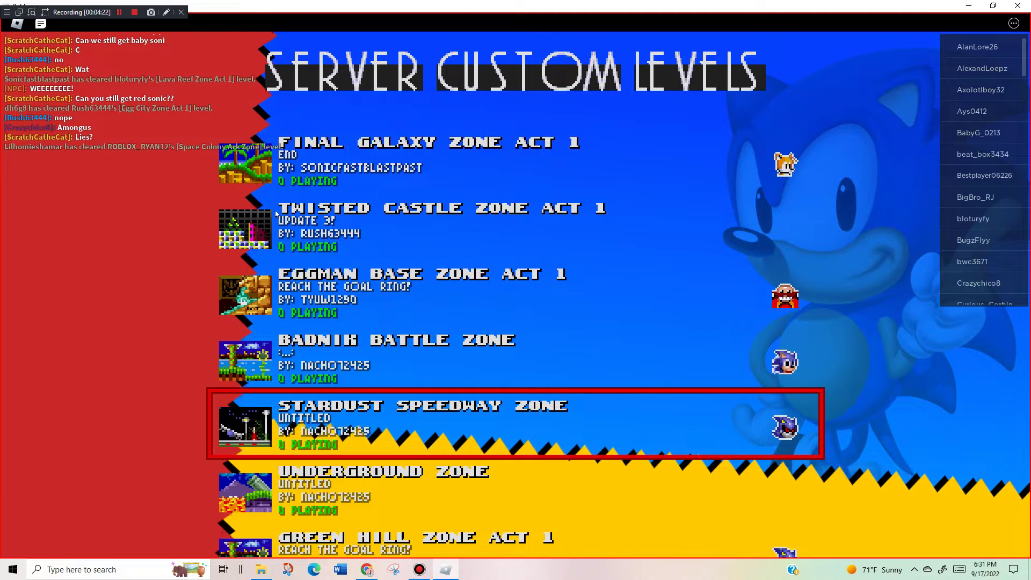
{"action": "key", "text": "slash"}
{"action": "type", "text": "guys im going t"}
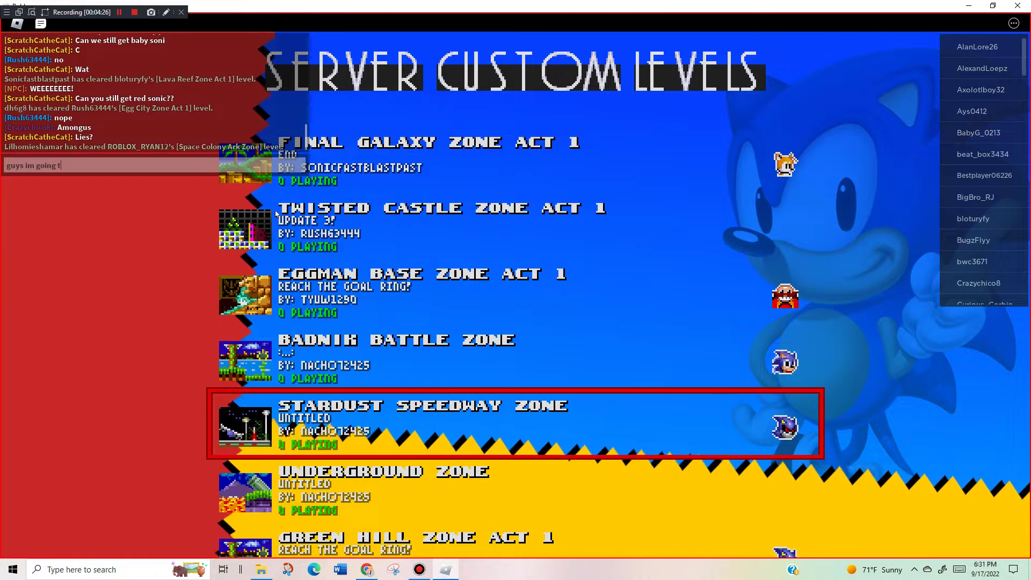
{"action": "type", "text": "i"}
{"action": "type", "text": " f"}
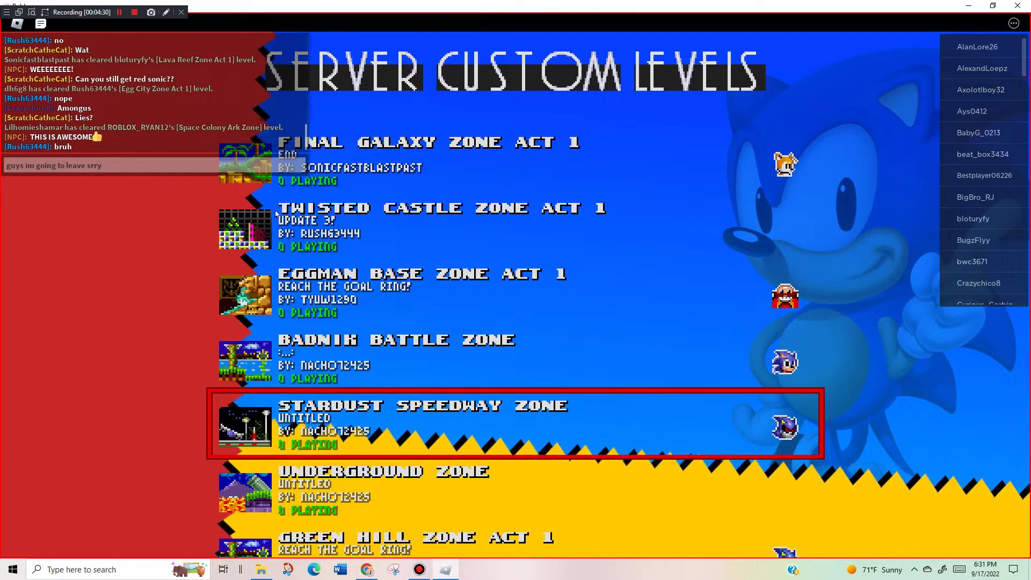
{"action": "type", "text": "BUT say"}
- Send 'guys im going to leave srry' and 'BUT say bye to yt first' in chat
{"action": "key", "text": "Return"}
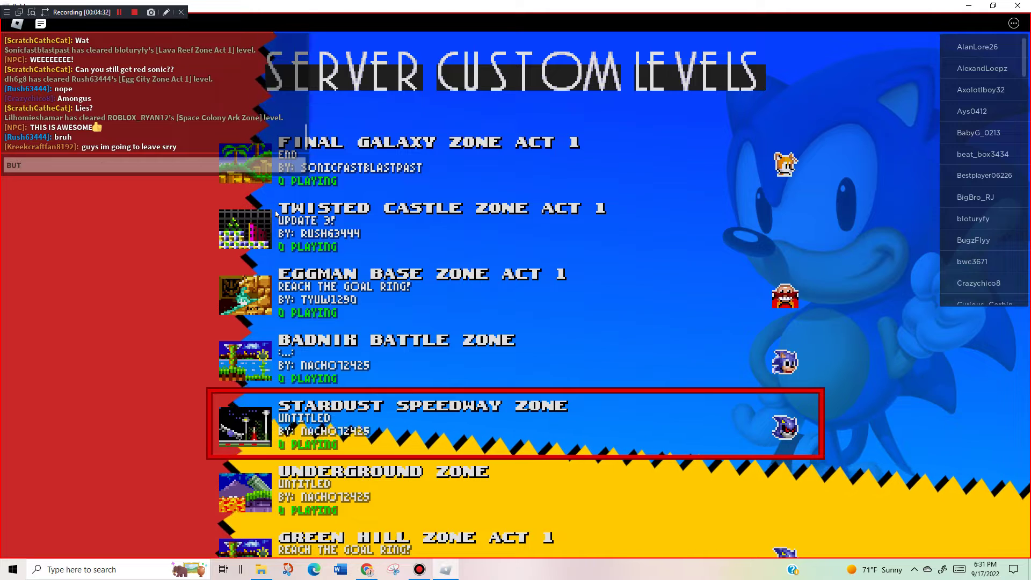
{"action": "type", "text": " say bye t"}
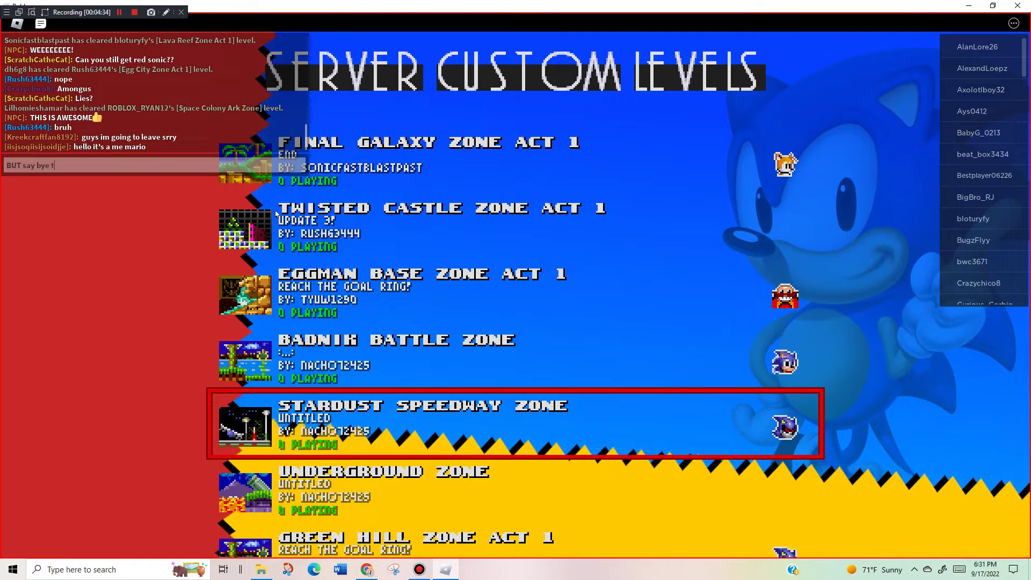
{"action": "type", "text": "o yt first"}
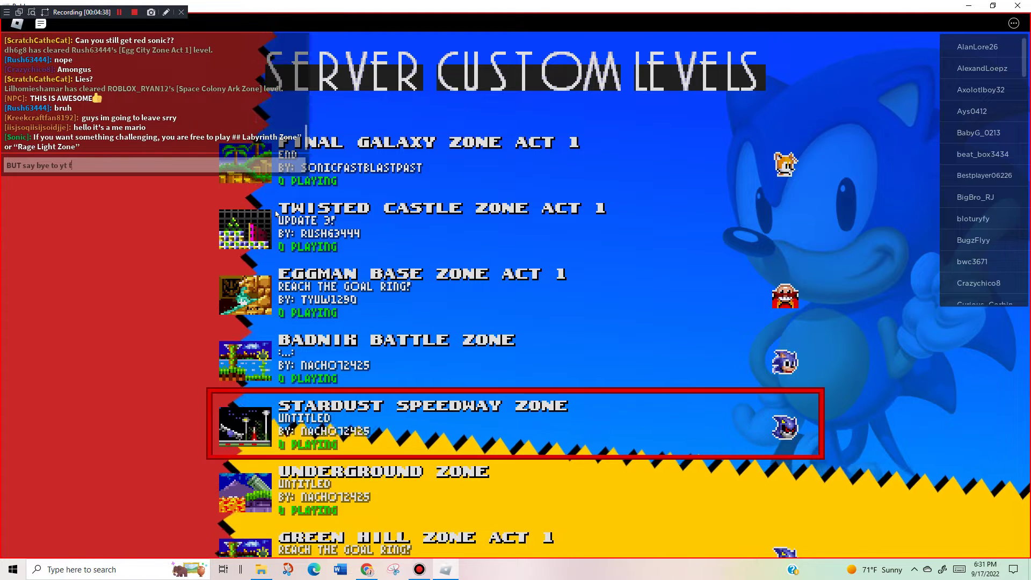
{"action": "key", "text": "Return"}
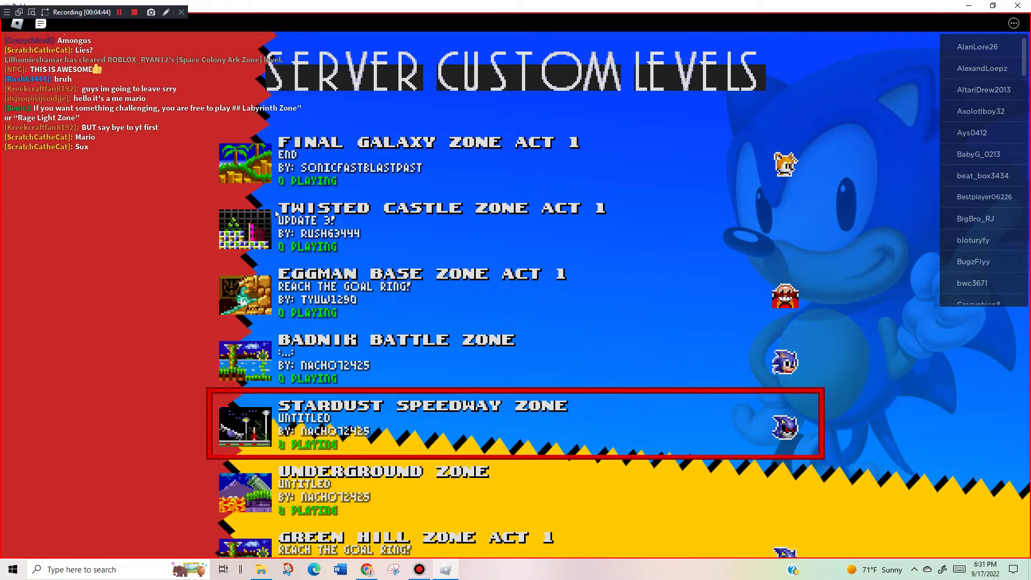
- Scroll down the server list, step back up to The Dead Maze Zone Act 1, and start it
{"action": "key", "text": "Down"}
{"action": "key", "text": "Down"}
{"action": "key", "text": "Down"}
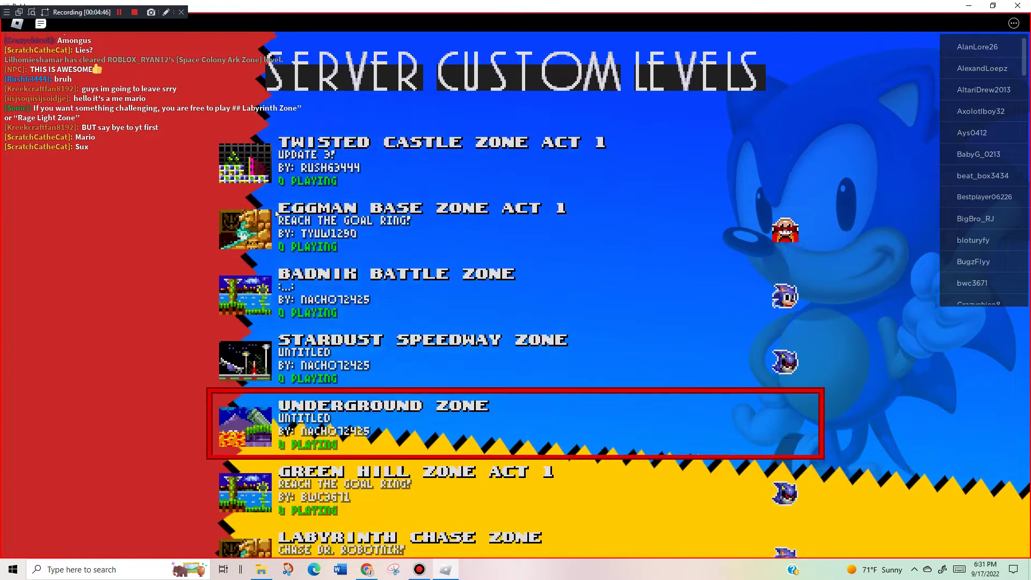
{"action": "key", "text": "Down"}
{"action": "key", "text": "Down"}
{"action": "key", "text": "Down"}
{"action": "key", "text": "Down"}
{"action": "key", "text": "Down"}
{"action": "key", "text": "Down"}
{"action": "key", "text": "Down"}
{"action": "key", "text": "Down"}
{"action": "key", "text": "Down"}
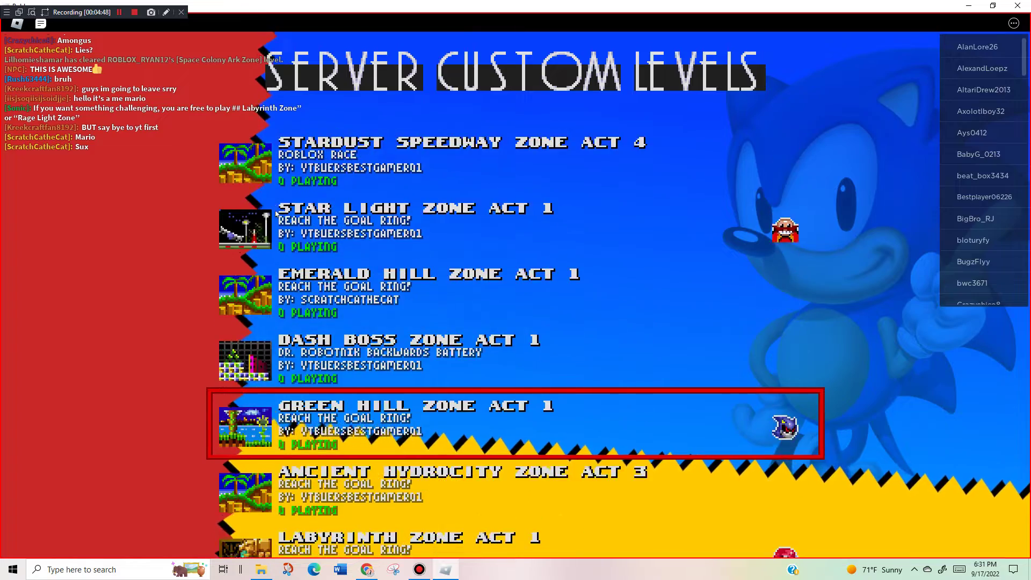
{"action": "key", "text": "Down"}
{"action": "key", "text": "Down"}
{"action": "key", "text": "Down"}
{"action": "key", "text": "Down"}
{"action": "key", "text": "Down"}
{"action": "key", "text": "Down"}
{"action": "key", "text": "Down"}
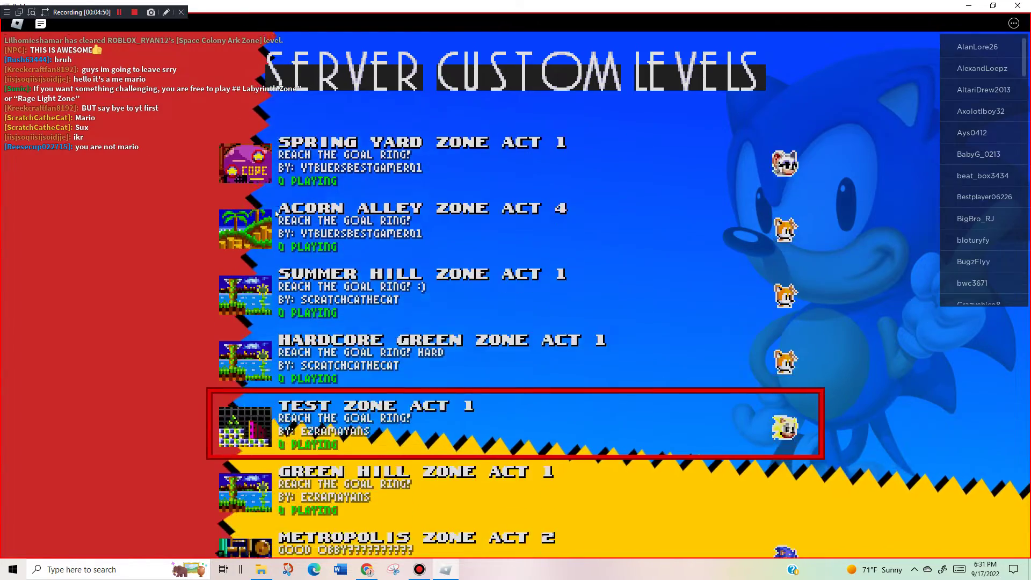
{"action": "key", "text": "Down"}
{"action": "key", "text": "Down"}
{"action": "key", "text": "Down"}
{"action": "key", "text": "Down"}
{"action": "key", "text": "Down"}
{"action": "key", "text": "Down"}
{"action": "key", "text": "Down"}
{"action": "key", "text": "Down"}
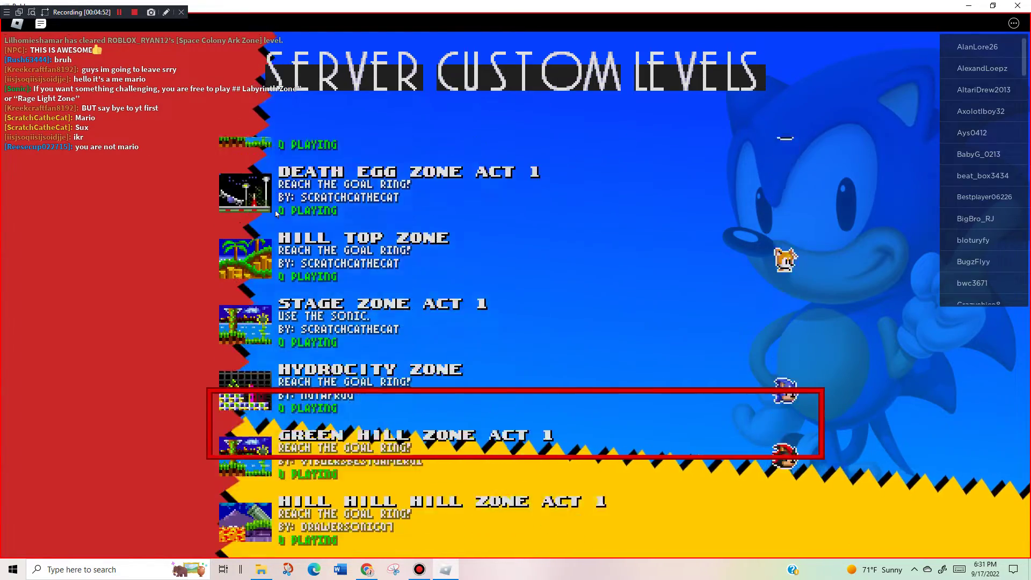
{"action": "key", "text": "Down"}
{"action": "key", "text": "Down"}
{"action": "key", "text": "Down"}
{"action": "key", "text": "Down"}
{"action": "key", "text": "Down"}
{"action": "key", "text": "Down"}
{"action": "key", "text": "Down"}
{"action": "key", "text": "Down"}
{"action": "key", "text": "Down"}
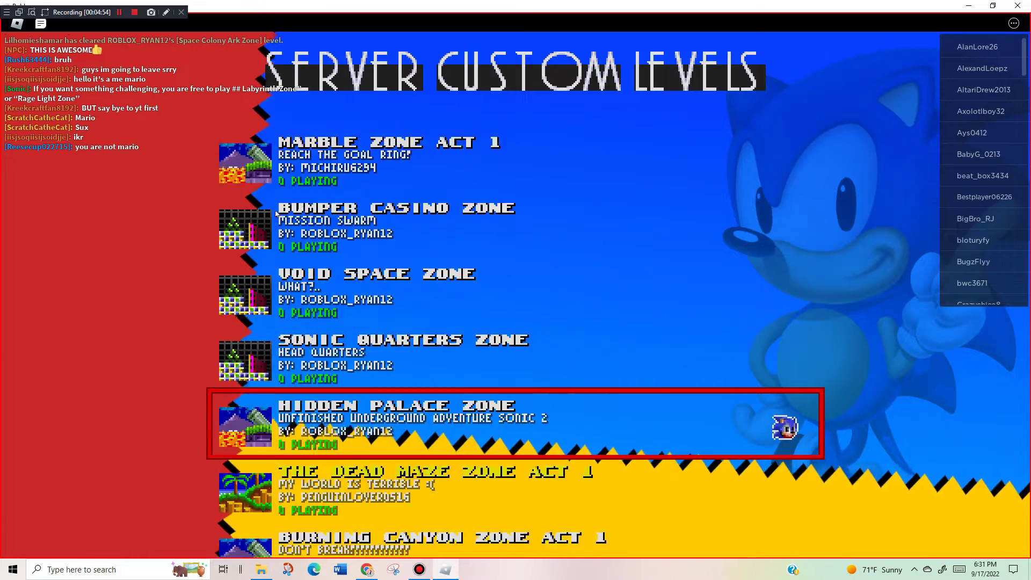
{"action": "key", "text": "Down"}
{"action": "key", "text": "Down"}
{"action": "key", "text": "Up"}
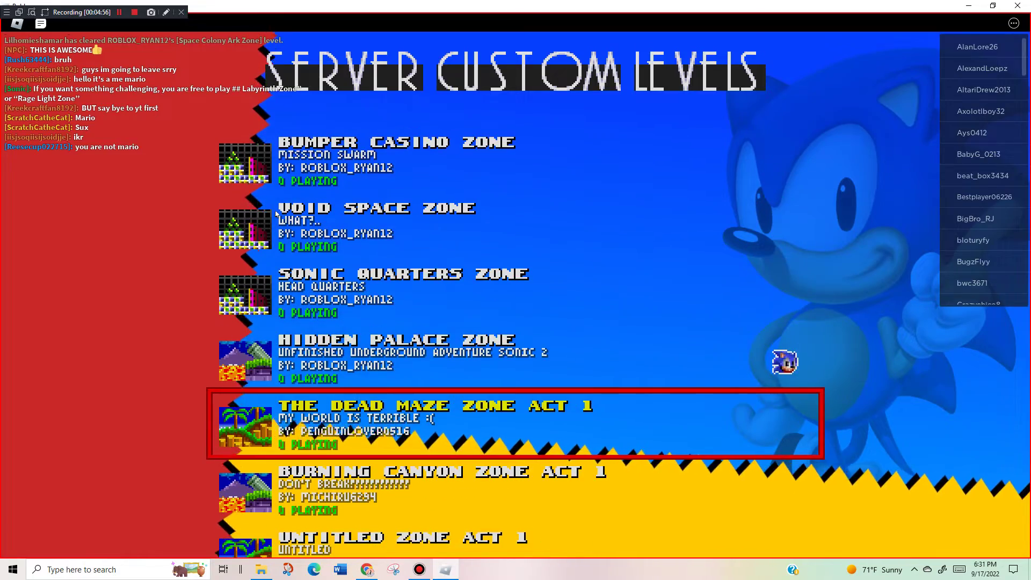
{"action": "key", "text": "Return"}
{"action": "type", "text": "say bye"}
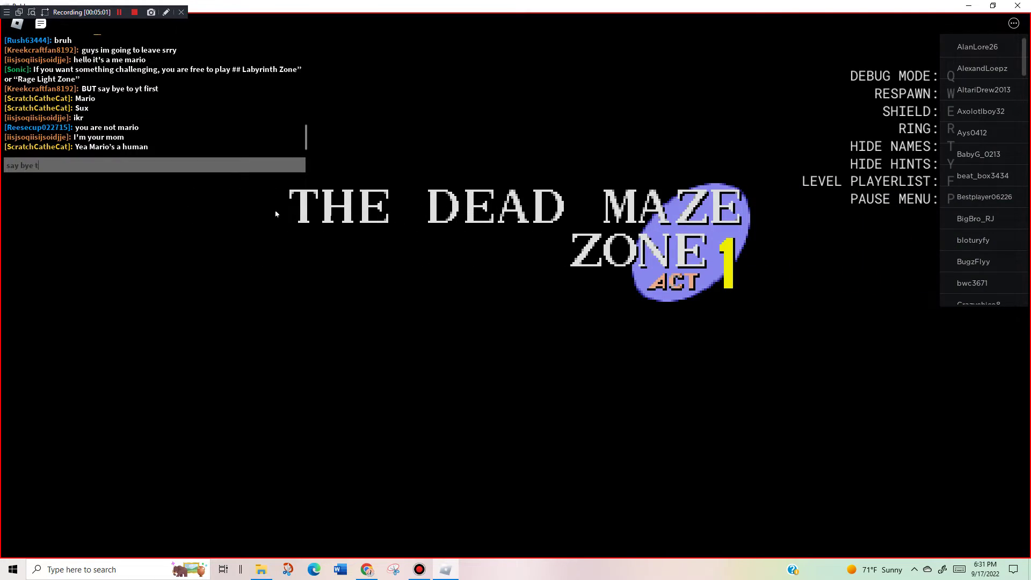
{"action": "type", "text": "to ty gu"}
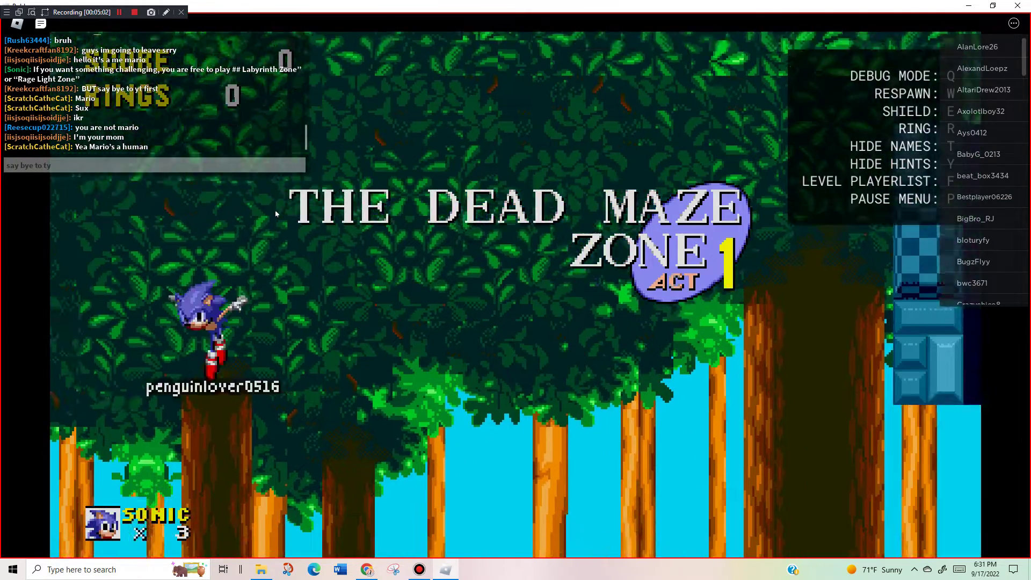
{"action": "type", "text": "ys"}
- Send 'say bye to ty guys' in chat and run Sonic right, jumping for rings
{"action": "key", "text": "Return"}
{"action": "key", "text": "Right"}
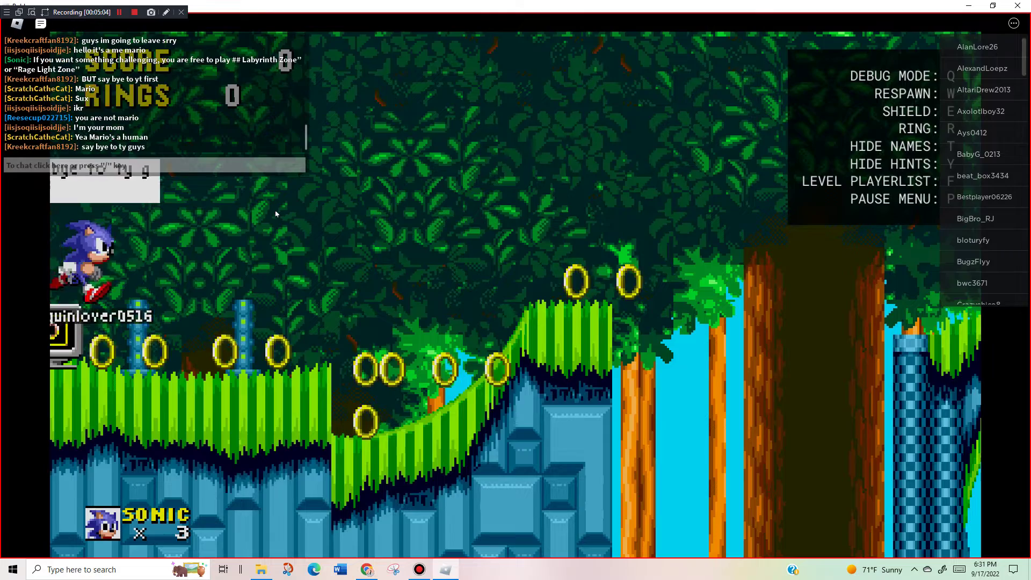
{"action": "key", "text": "Right"}
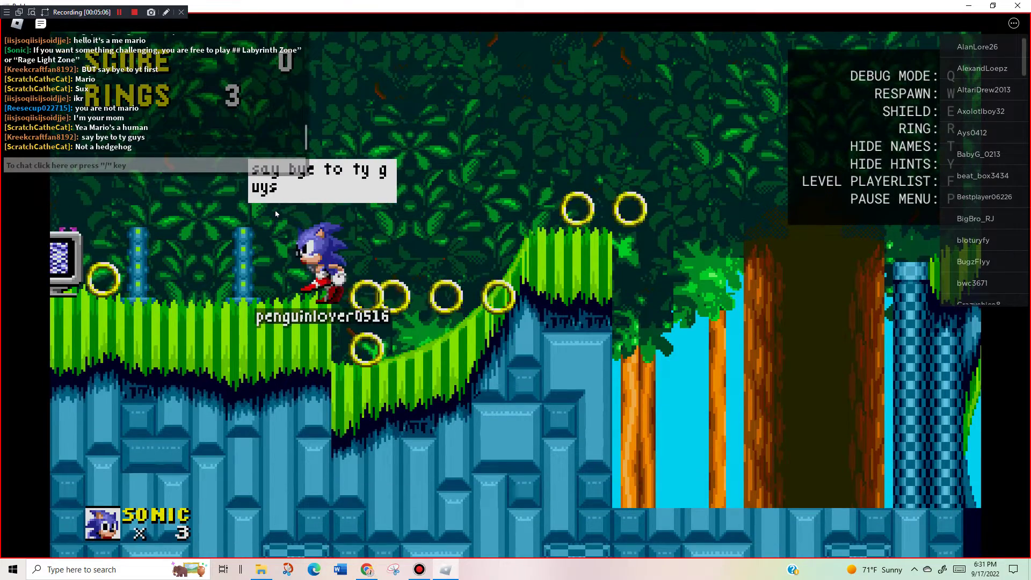
{"action": "key", "text": "space"}
{"action": "key", "text": "Right"}
- Run and jump Sonic right and left through the maze, collecting more rings
{"action": "key", "text": "space"}
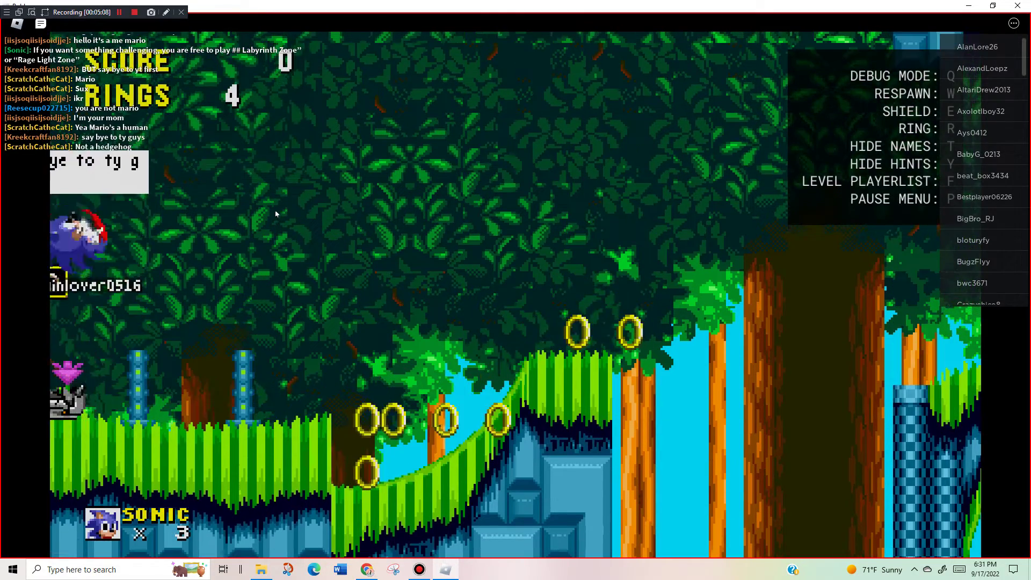
{"action": "key", "text": "Right"}
{"action": "key", "text": "space"}
{"action": "key", "text": "Left"}
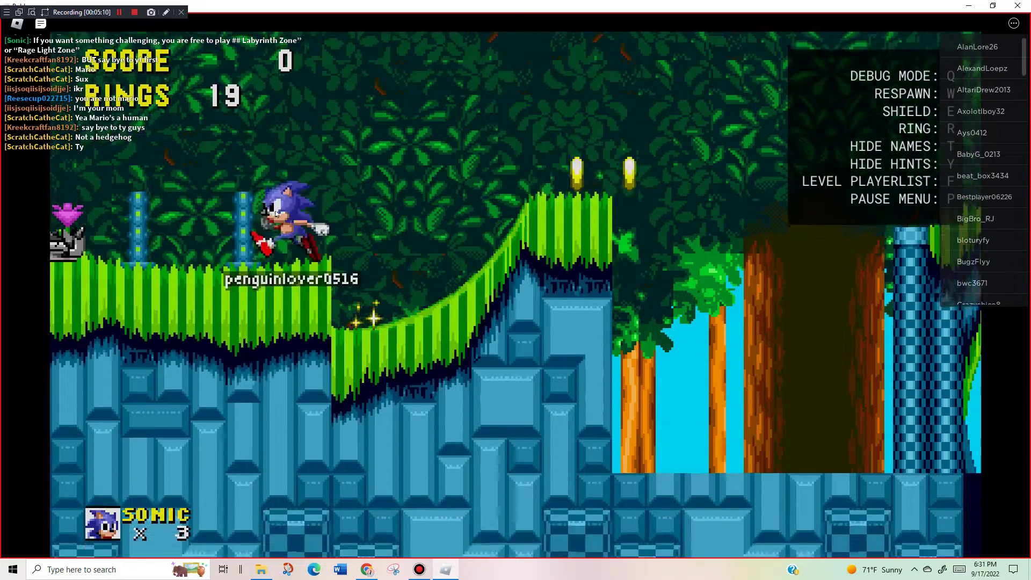
{"action": "key", "text": "space"}
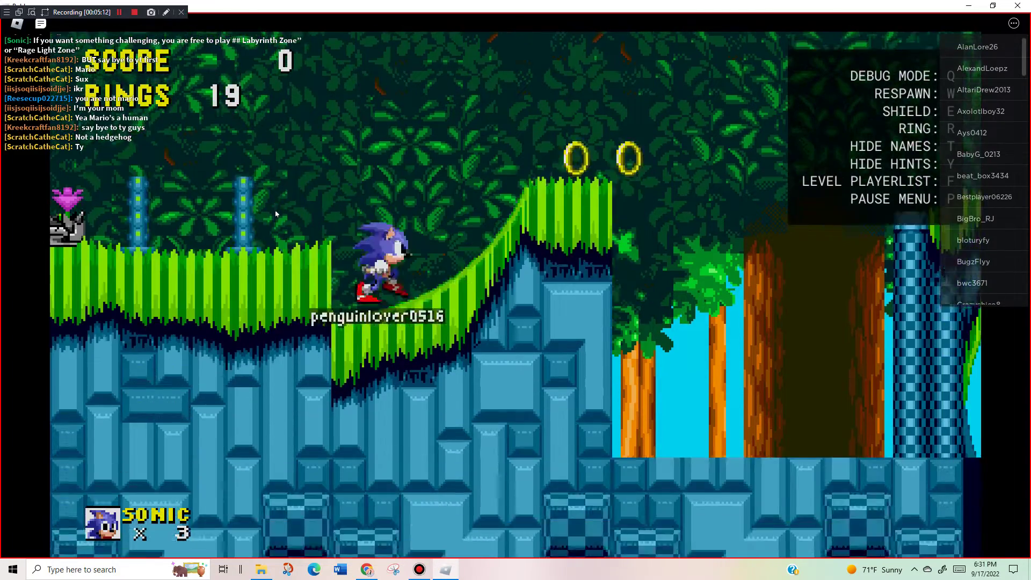
{"action": "key", "text": "Left"}
- Post 'bye!!!!!!!!' in chat, then walk Sonic right
{"action": "key", "text": "slash"}
{"action": "type", "text": "bye"}
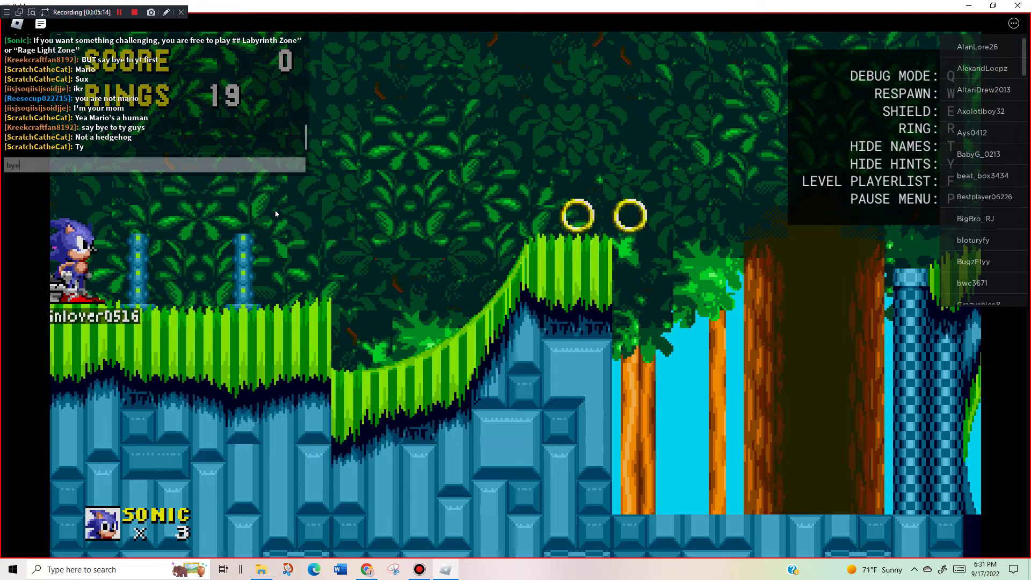
{"action": "type", "text": "!!!!!!!!"}
{"action": "key", "text": "Return"}
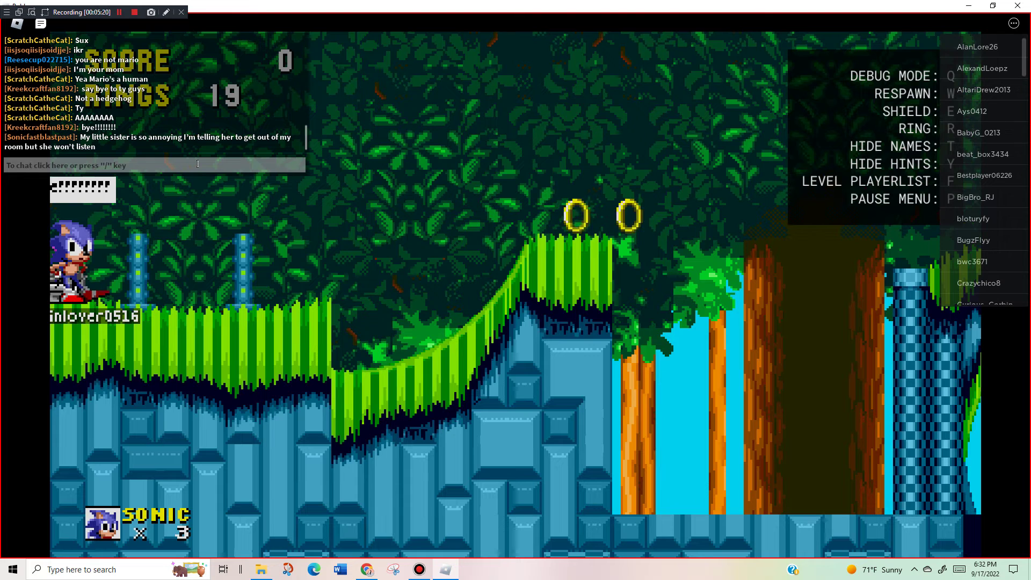
{"action": "key", "text": "Right"}
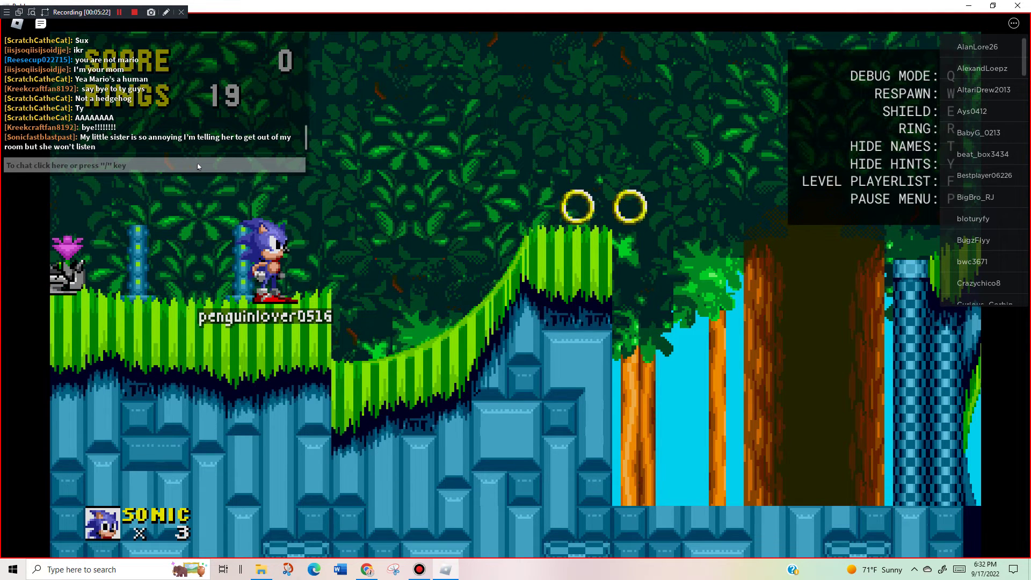